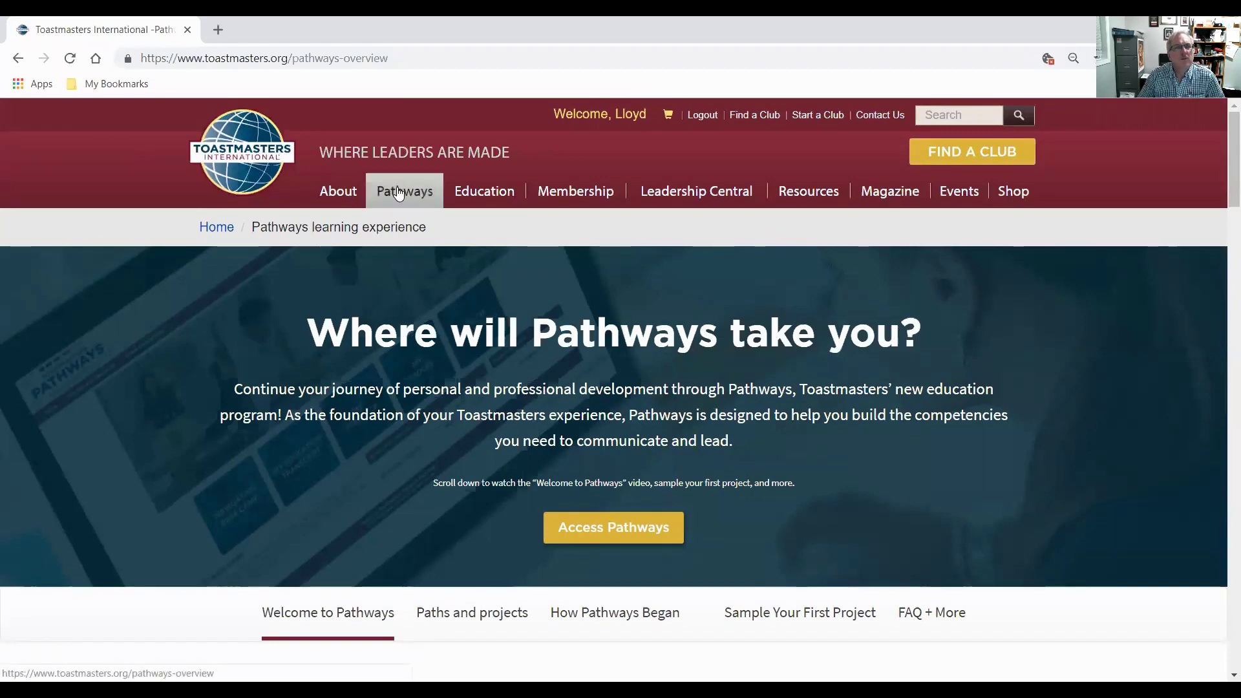
# Go from the Pathways menu to the Pathways Base Camp start page
pyautogui.moveTo(399, 192)
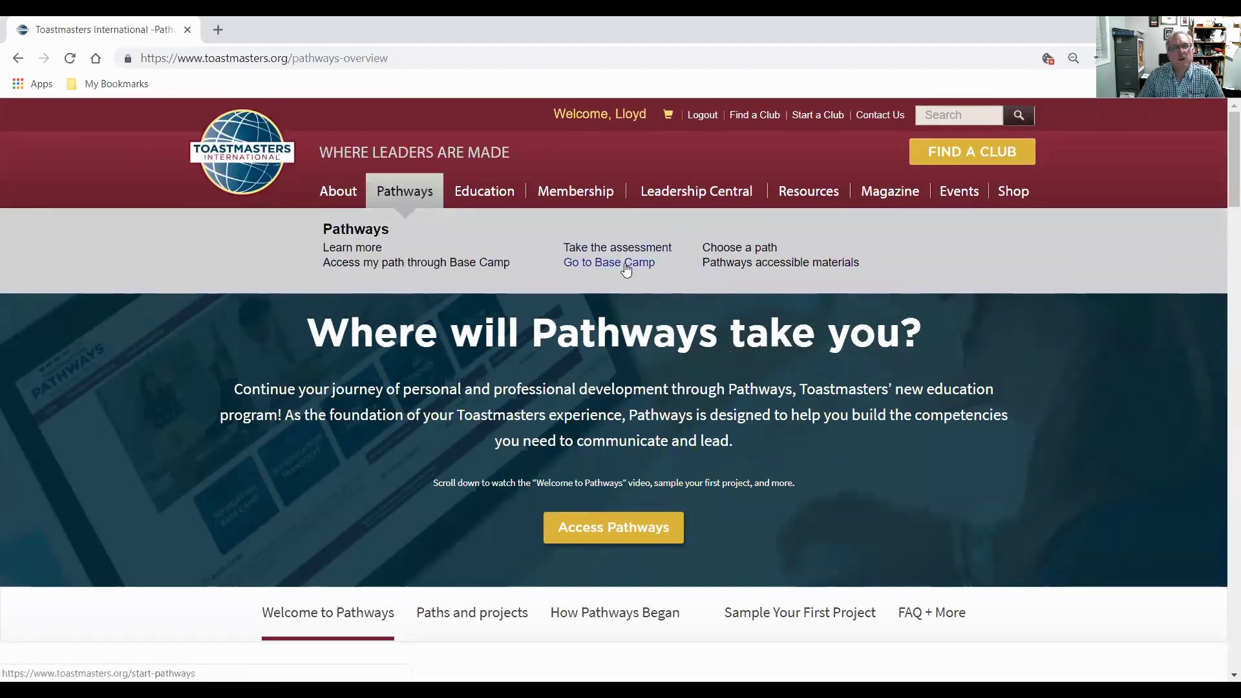
pyautogui.click(626, 269)
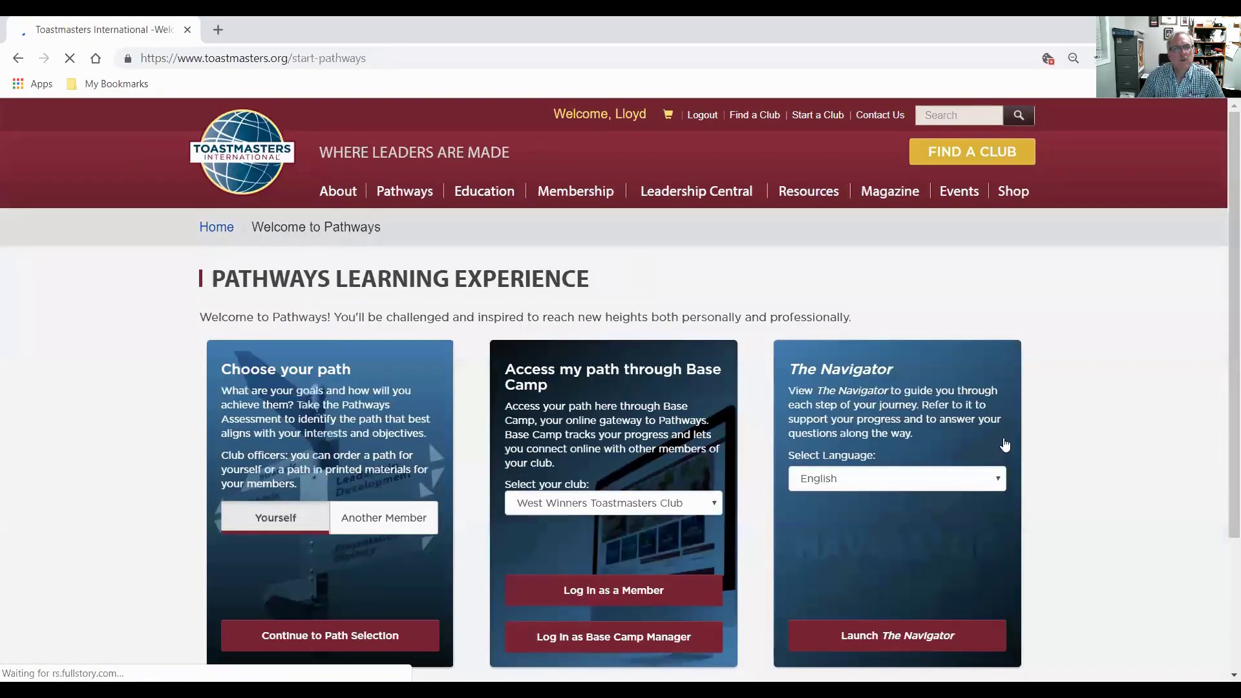
# Keep West Winners Toastmasters Club as the club and log in as Base Camp Manager
pyautogui.scroll(-3, 1076, 463)
pyautogui.scroll(1, 1076, 464)
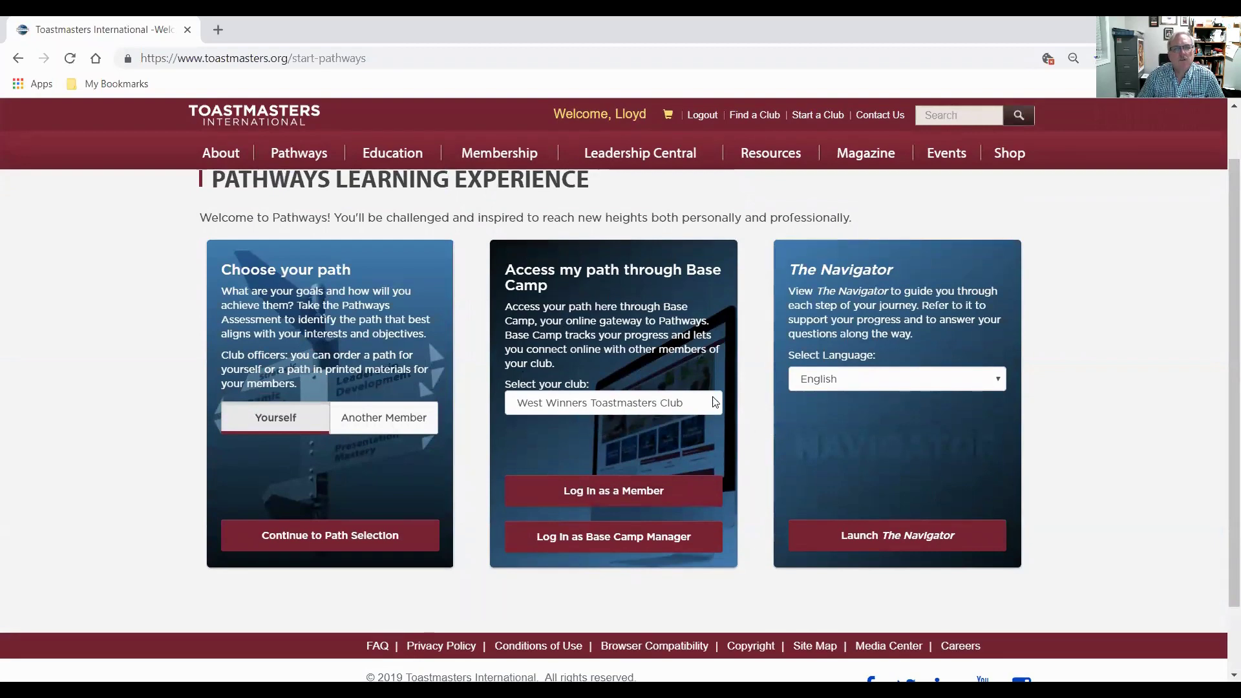
pyautogui.click(572, 406)
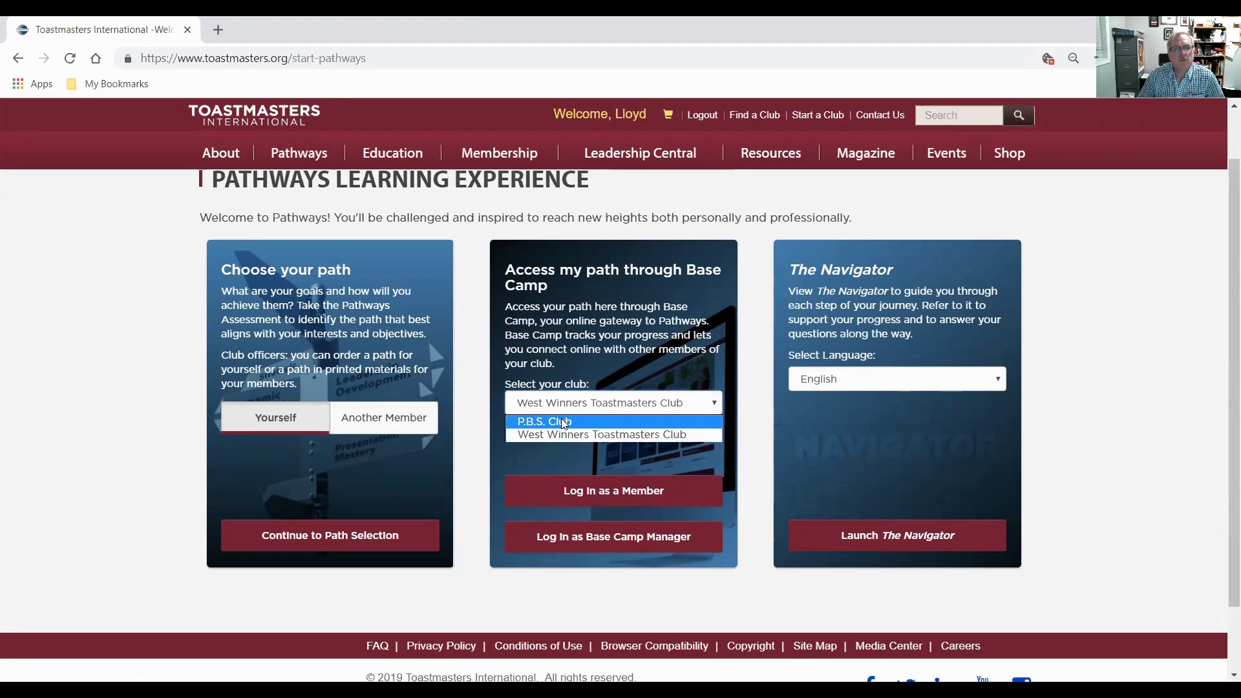
pyautogui.click(748, 455)
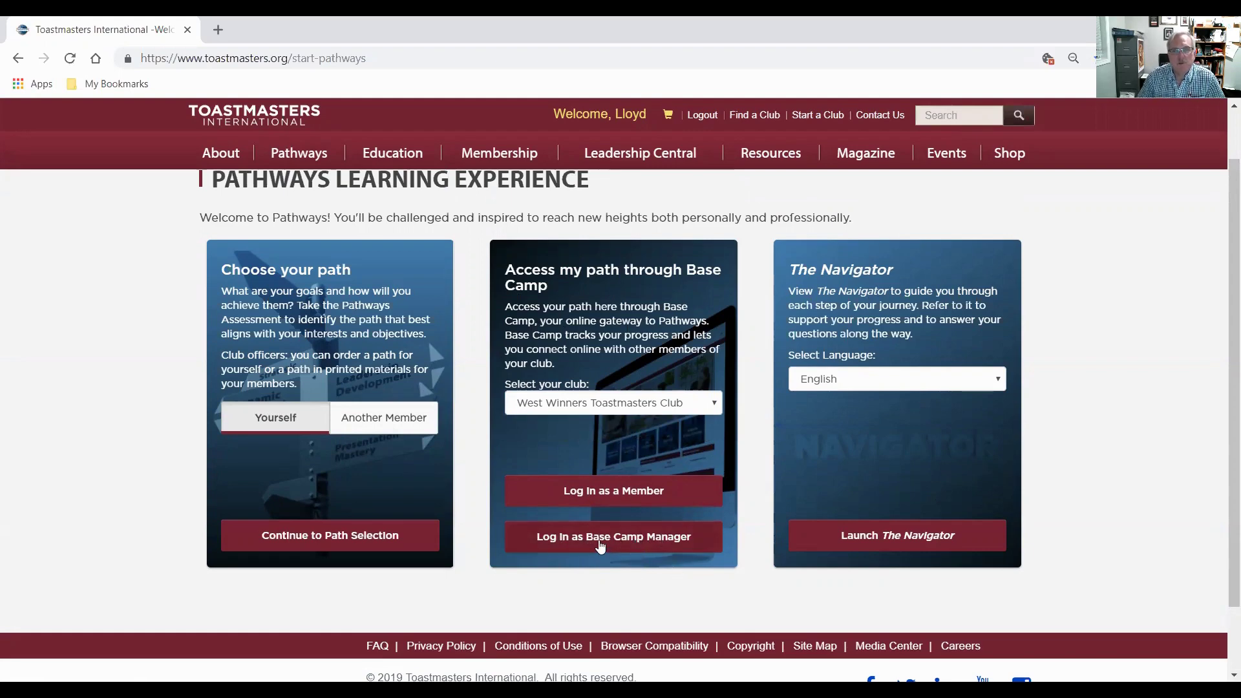
pyautogui.click(602, 546)
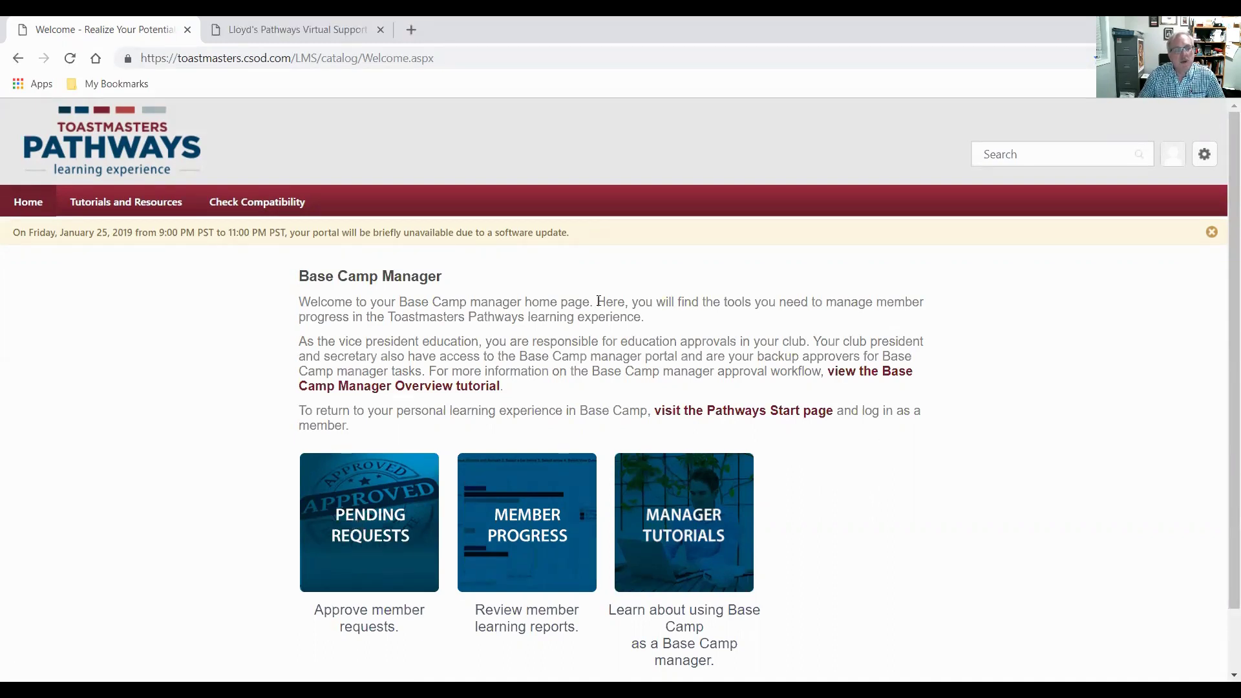
# Switch to the Pathways virtual support page tab
pyautogui.click(305, 29)
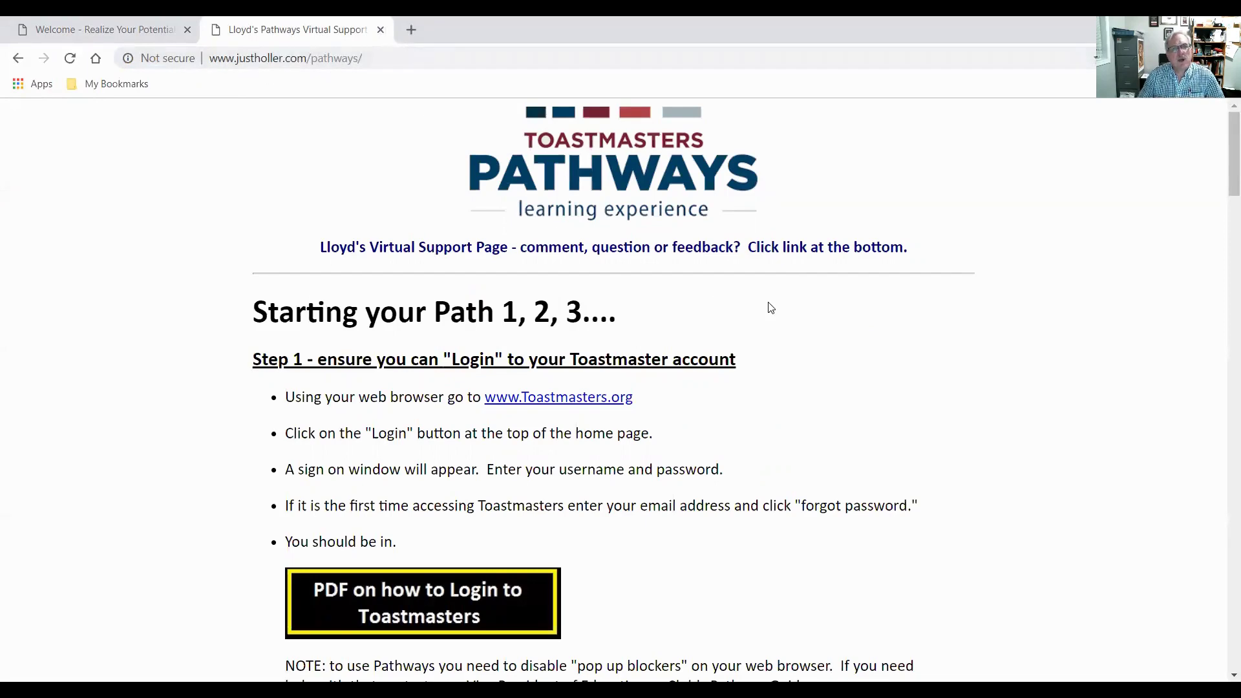
# Scroll to Base Camp Manager Guidance and open the sample level completion request email
pyautogui.scroll(-2, 804, 498)
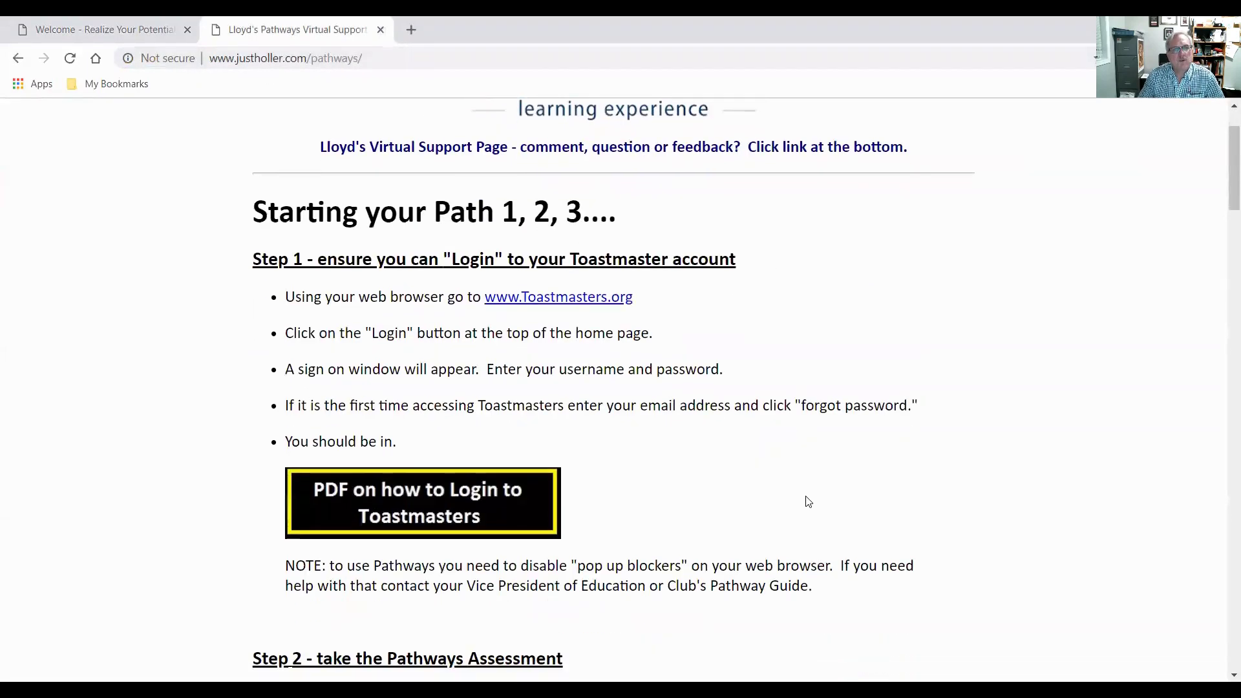
pyautogui.scroll(-5, 863, 421)
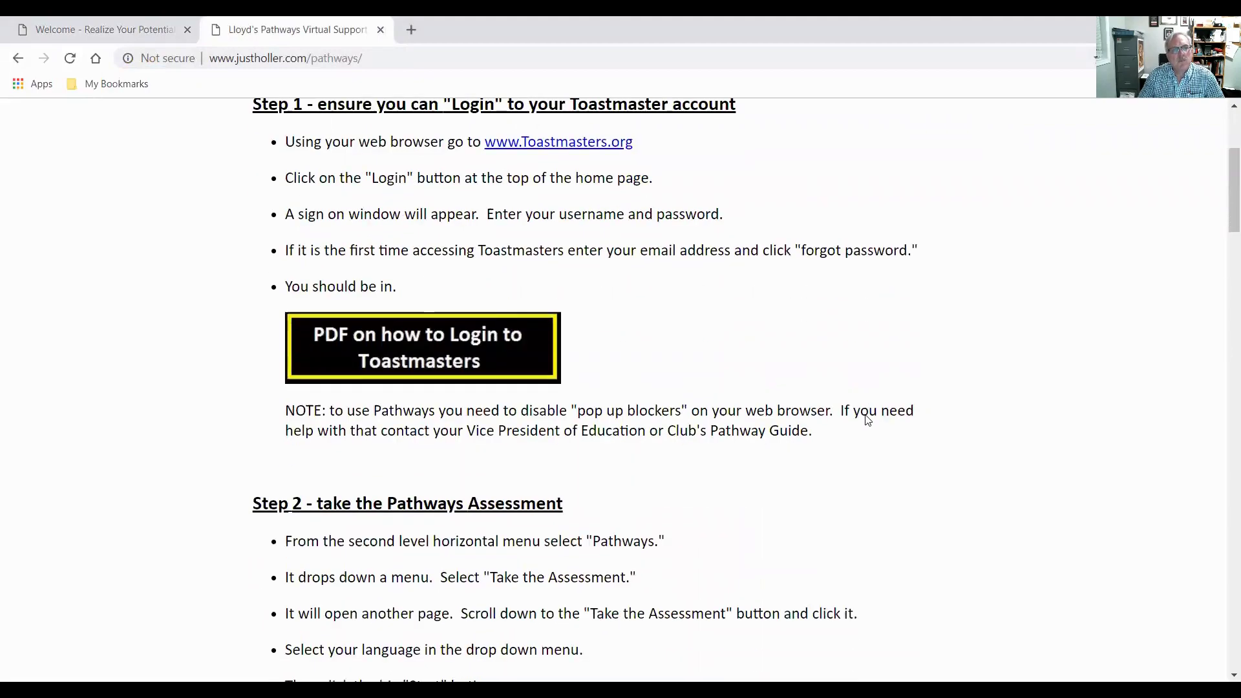
pyautogui.scroll(-1, 796, 444)
pyautogui.scroll(-12, 796, 443)
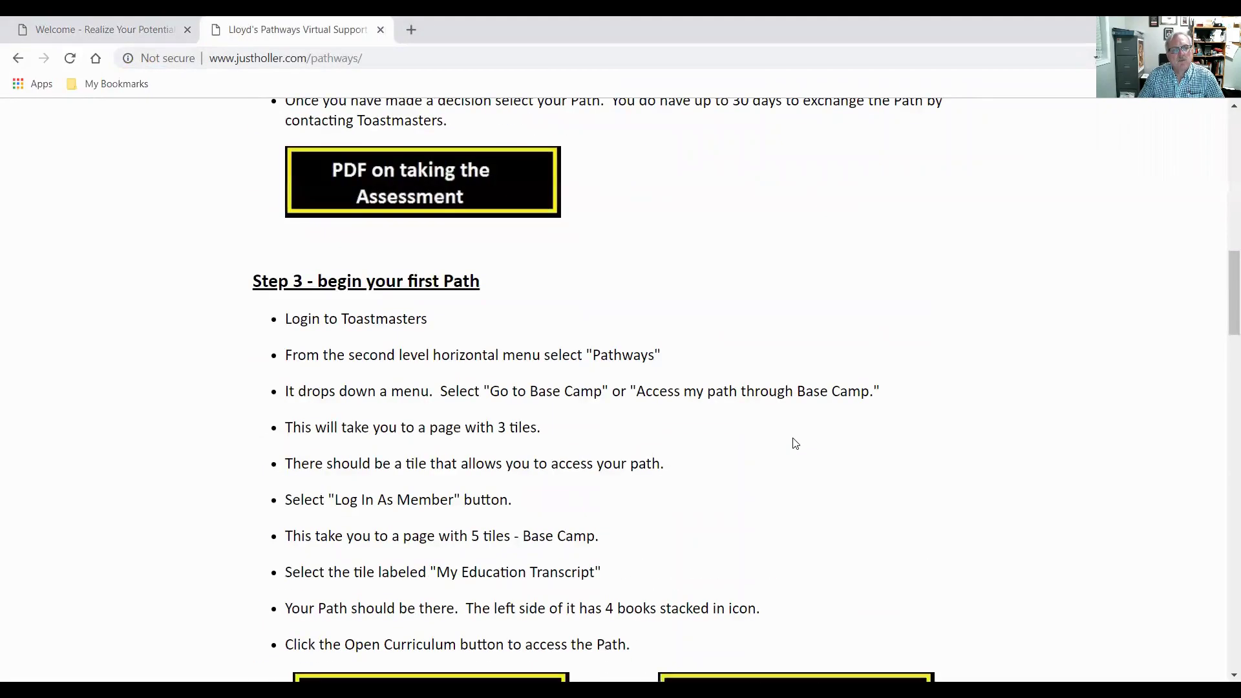
pyautogui.scroll(-7, 794, 439)
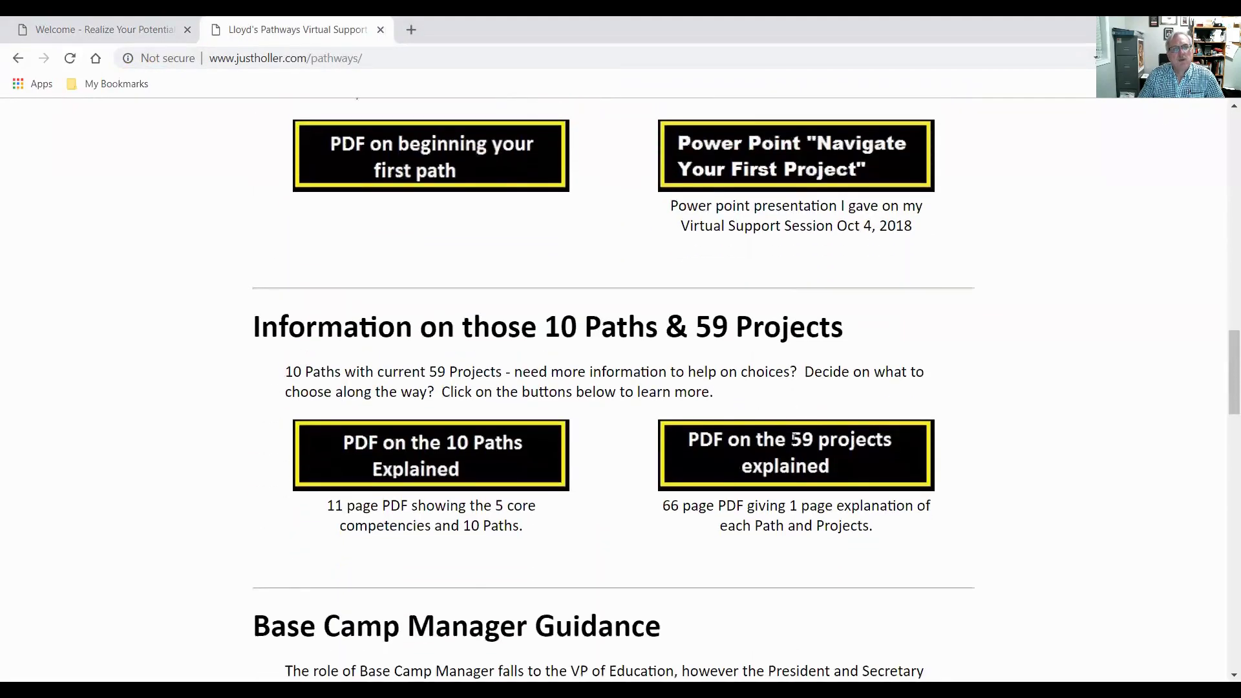
pyautogui.scroll(-3, 794, 439)
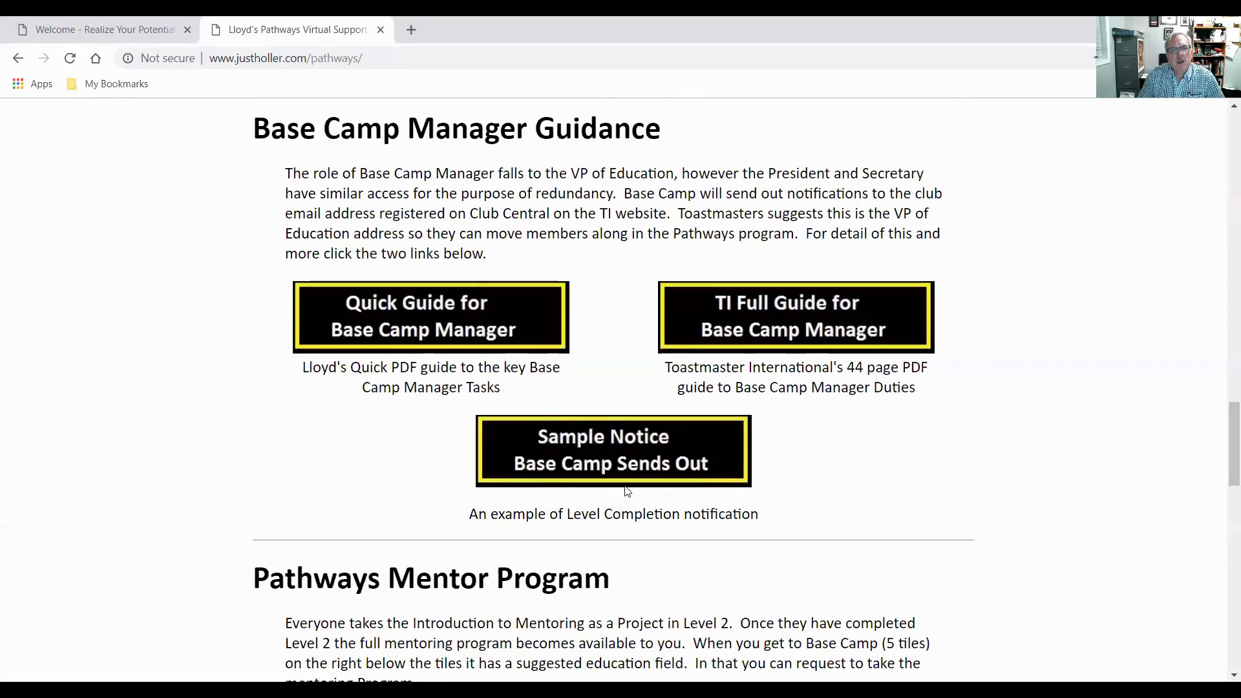
pyautogui.click(610, 455)
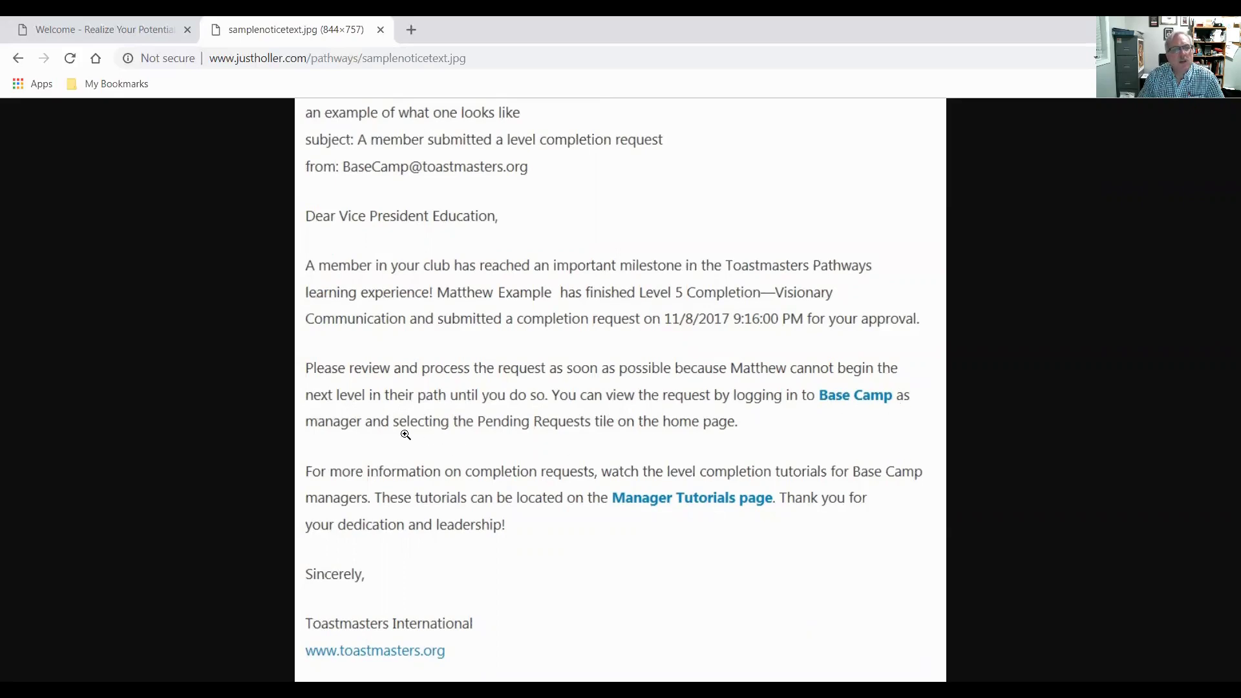
# Check Pending Requests on the manager home page (0 results), then switch to the PDF guide
pyautogui.click(88, 38)
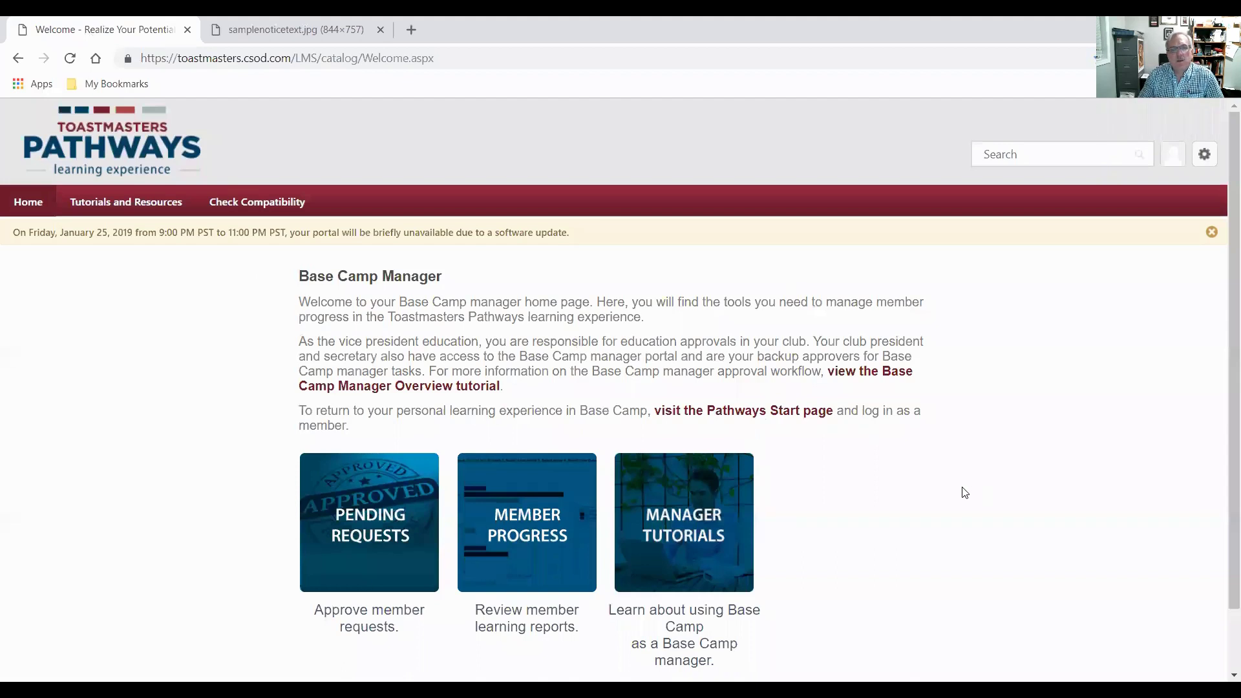
pyautogui.click(372, 527)
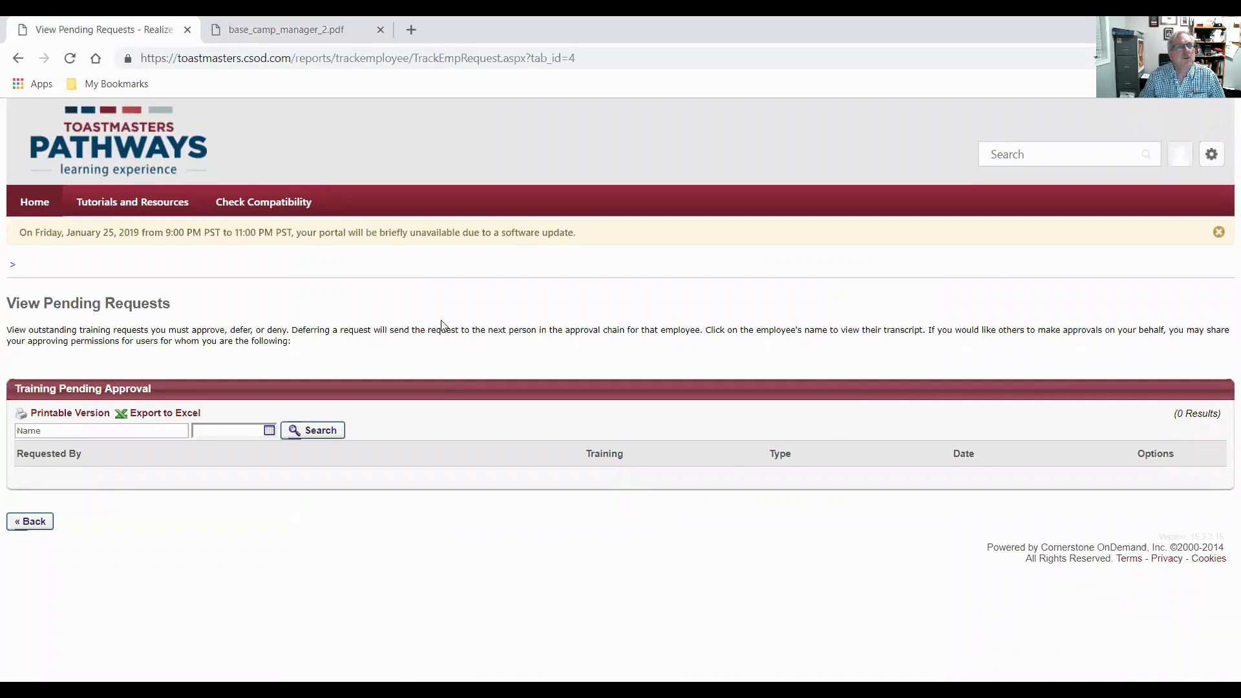
pyautogui.click(289, 40)
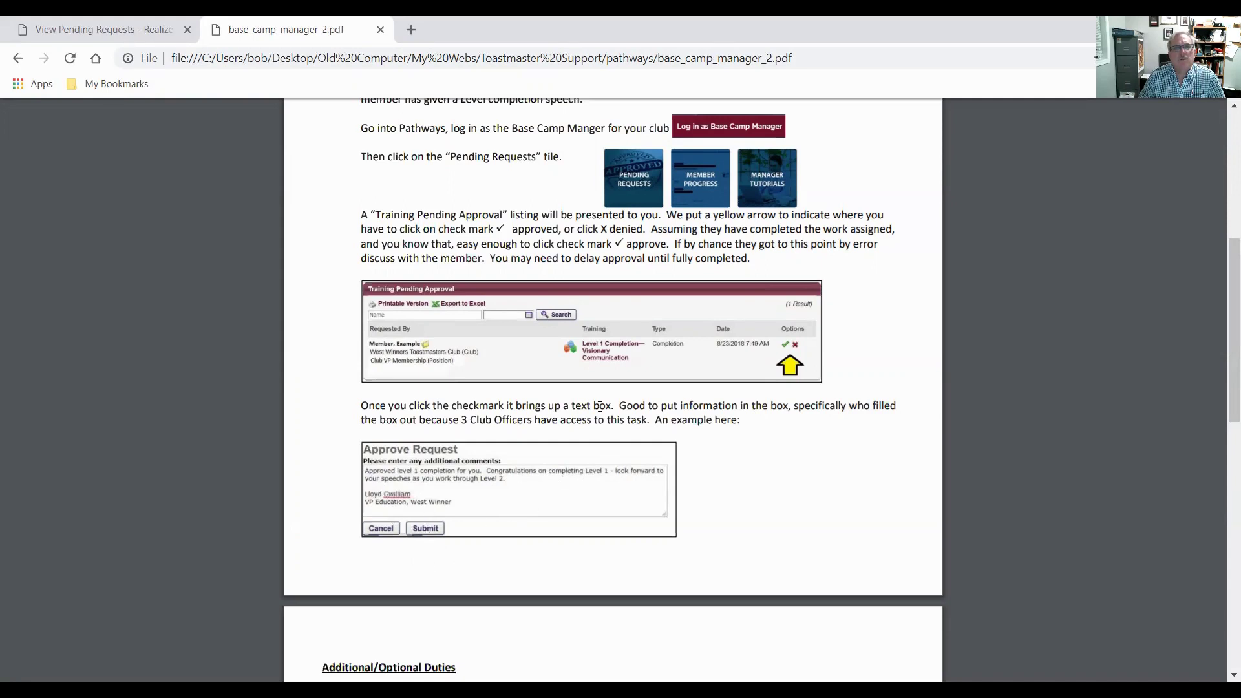
# Return from the PDF guide to the View Pending Requests page
pyautogui.click(115, 32)
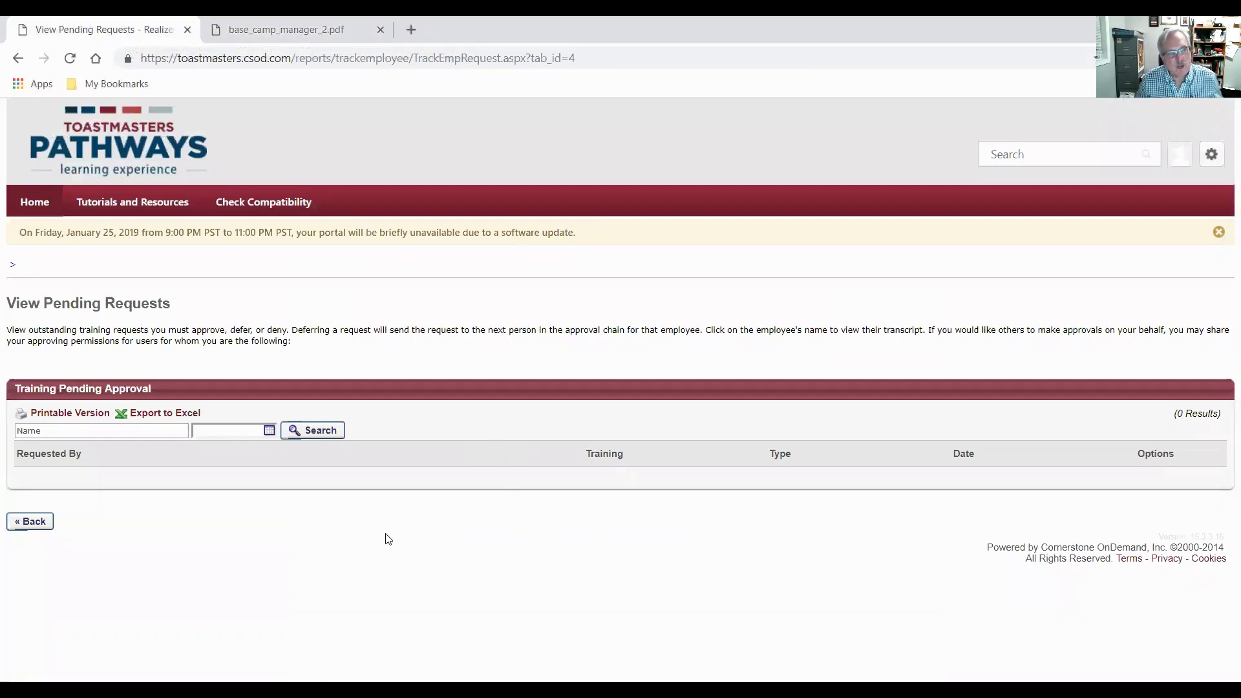
# Go back to the manager home page and open the Member Progress dashboard
pyautogui.click(24, 521)
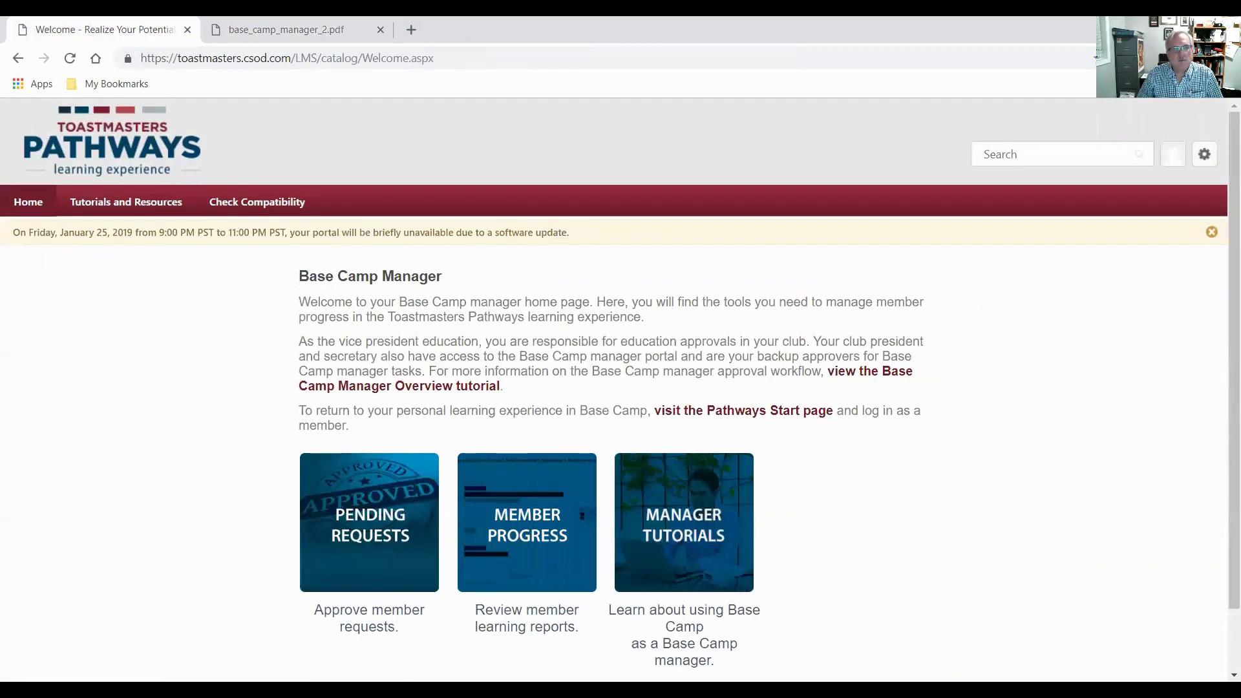
pyautogui.click(526, 536)
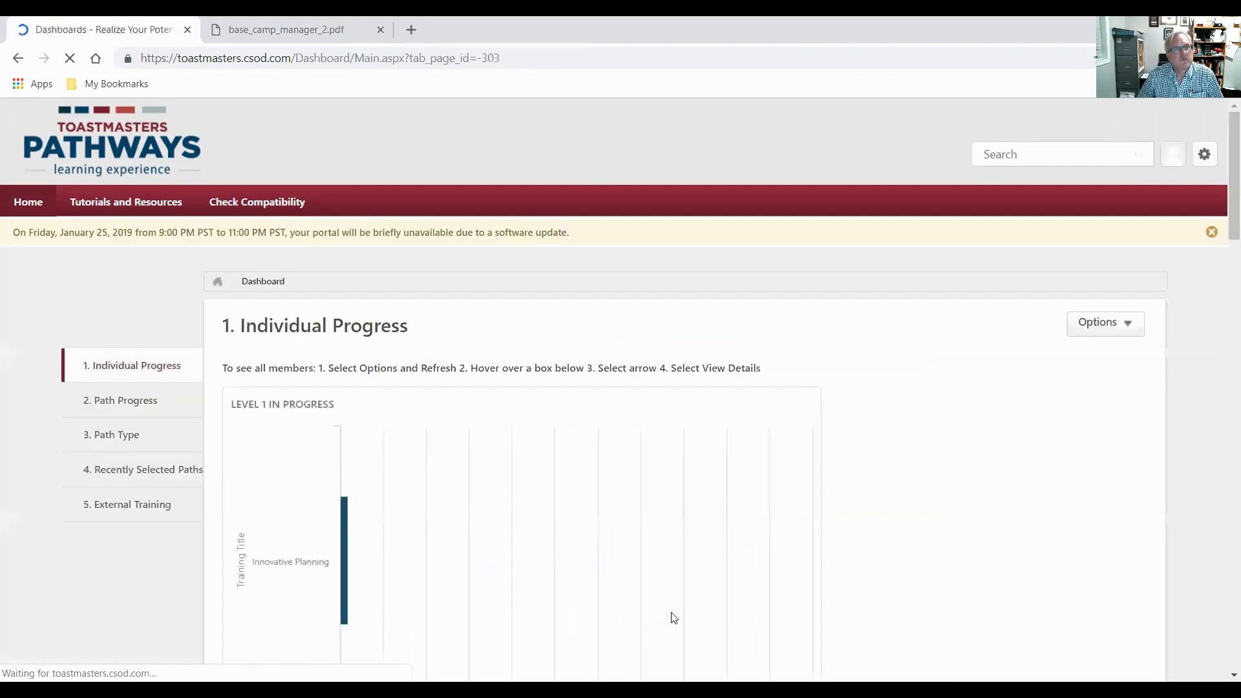
# Scroll through the Individual Progress dashboard's Level 1 and Level 2 charts
pyautogui.scroll(-2, 1031, 485)
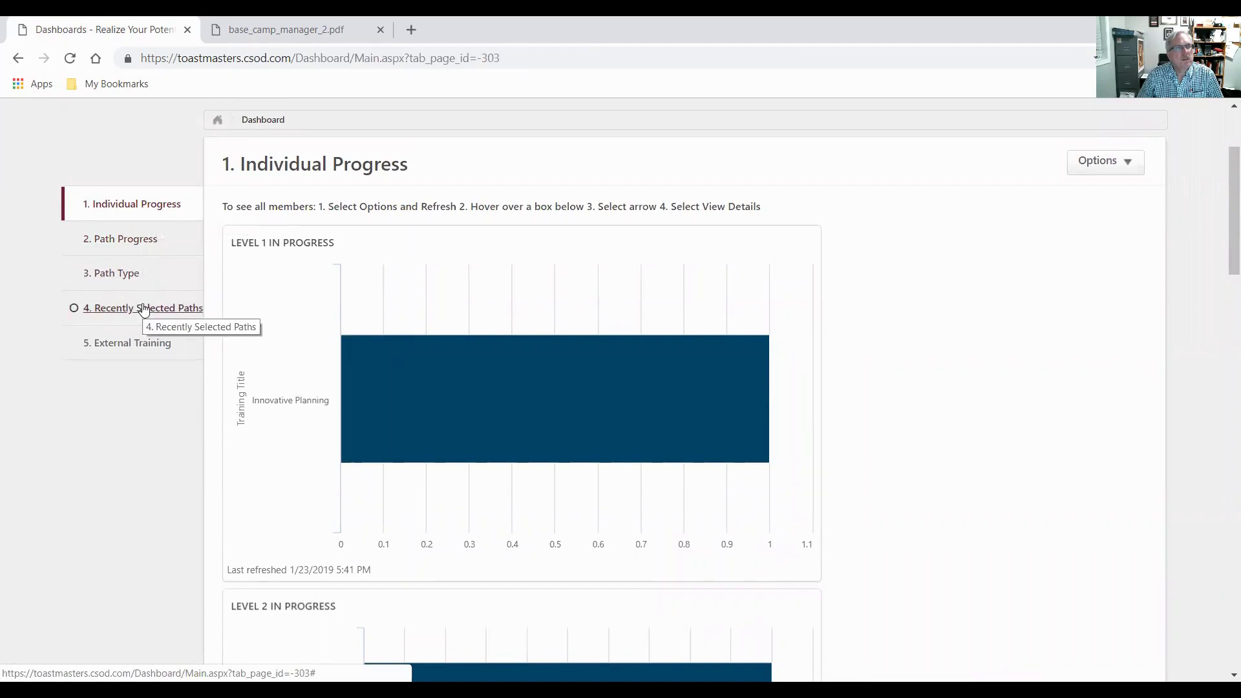
pyautogui.scroll(3, 135, 472)
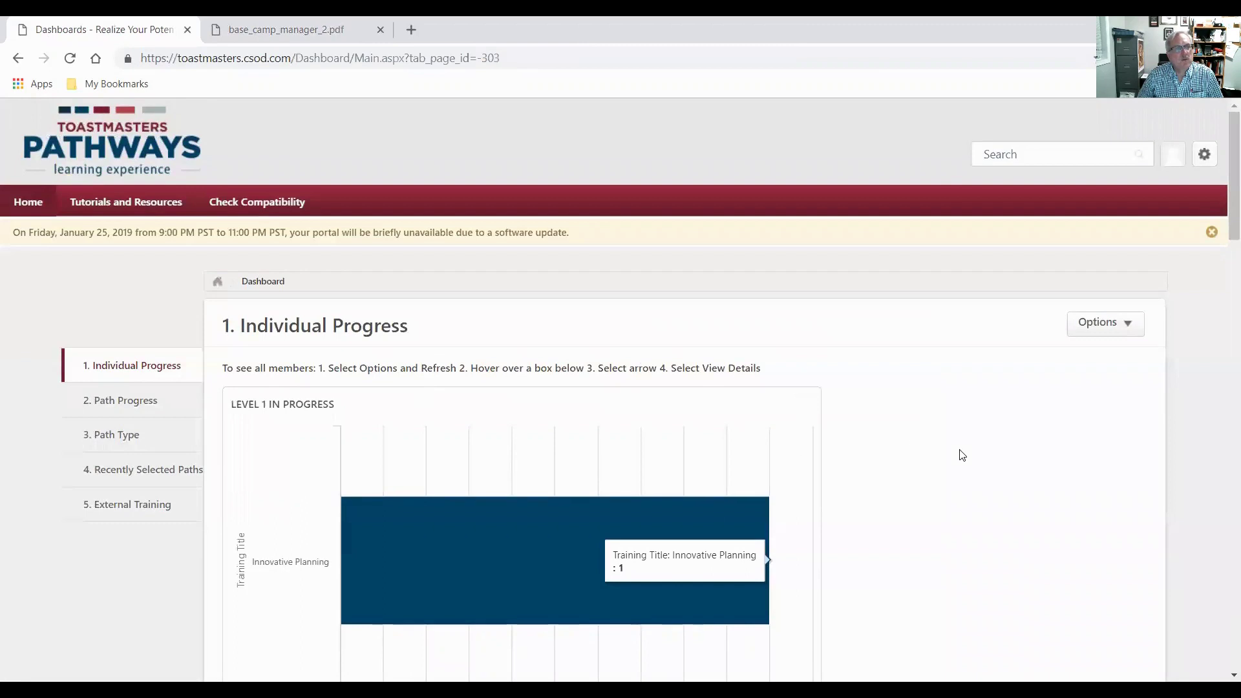
pyautogui.scroll(-3, 959, 453)
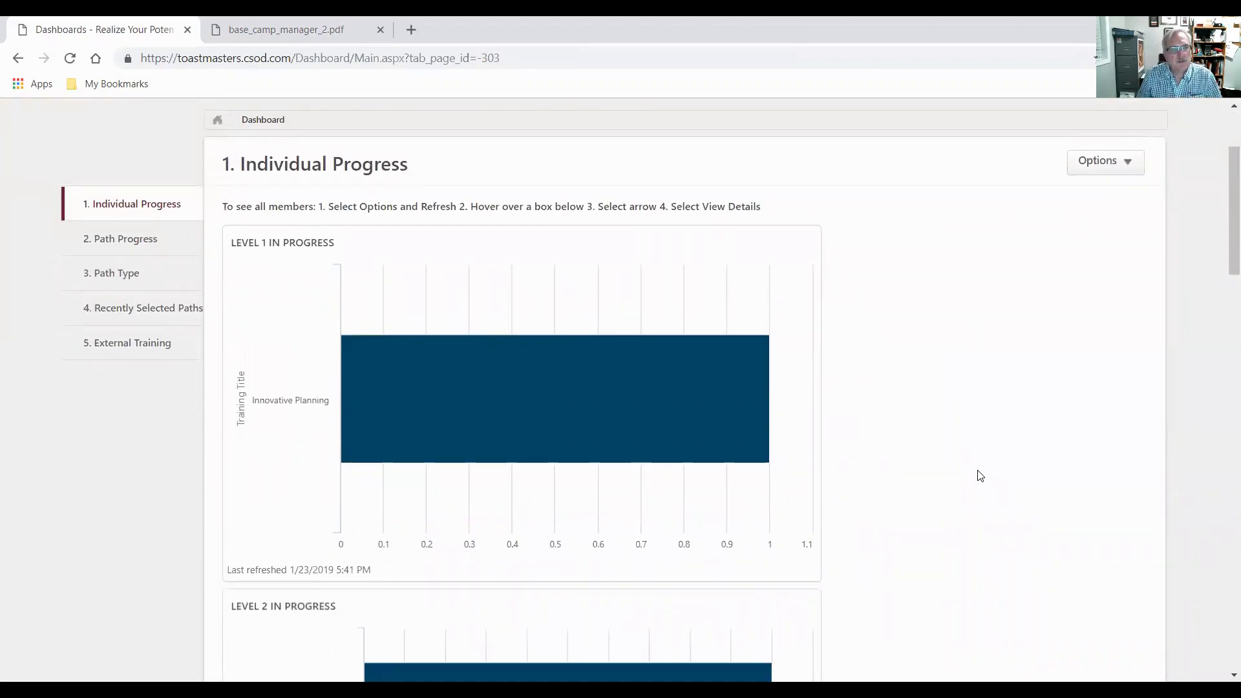
pyautogui.moveTo(348, 472)
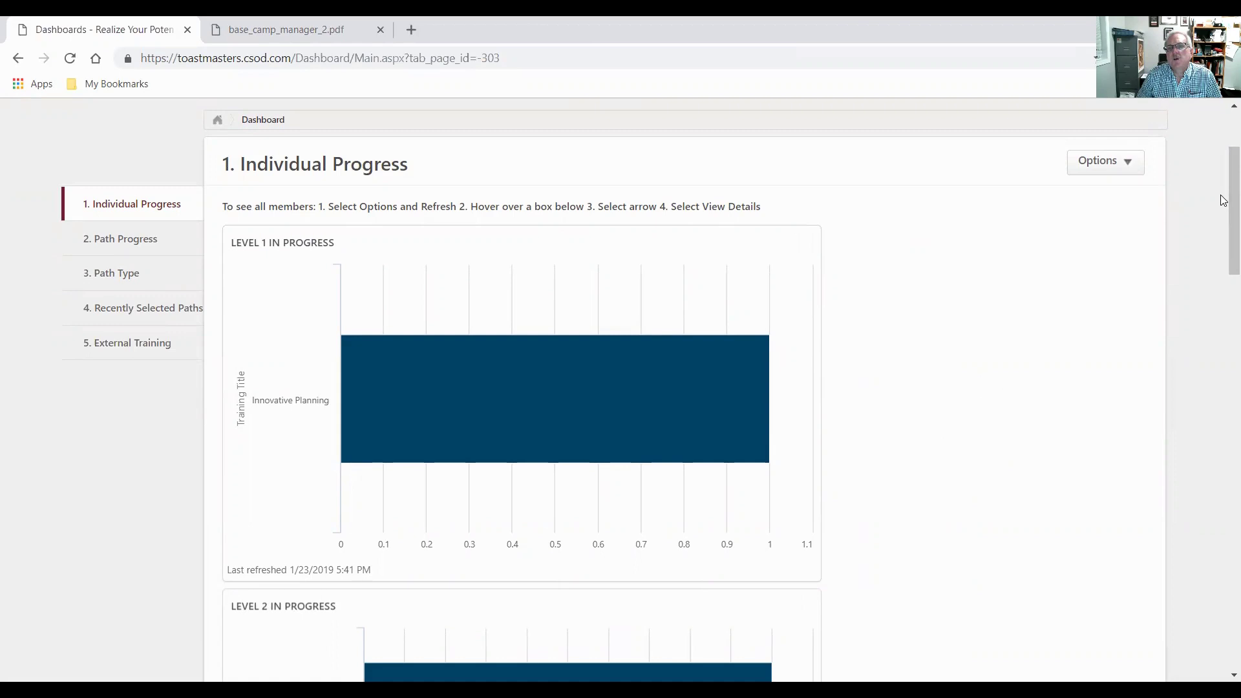
pyautogui.scroll(3, 1224, 201)
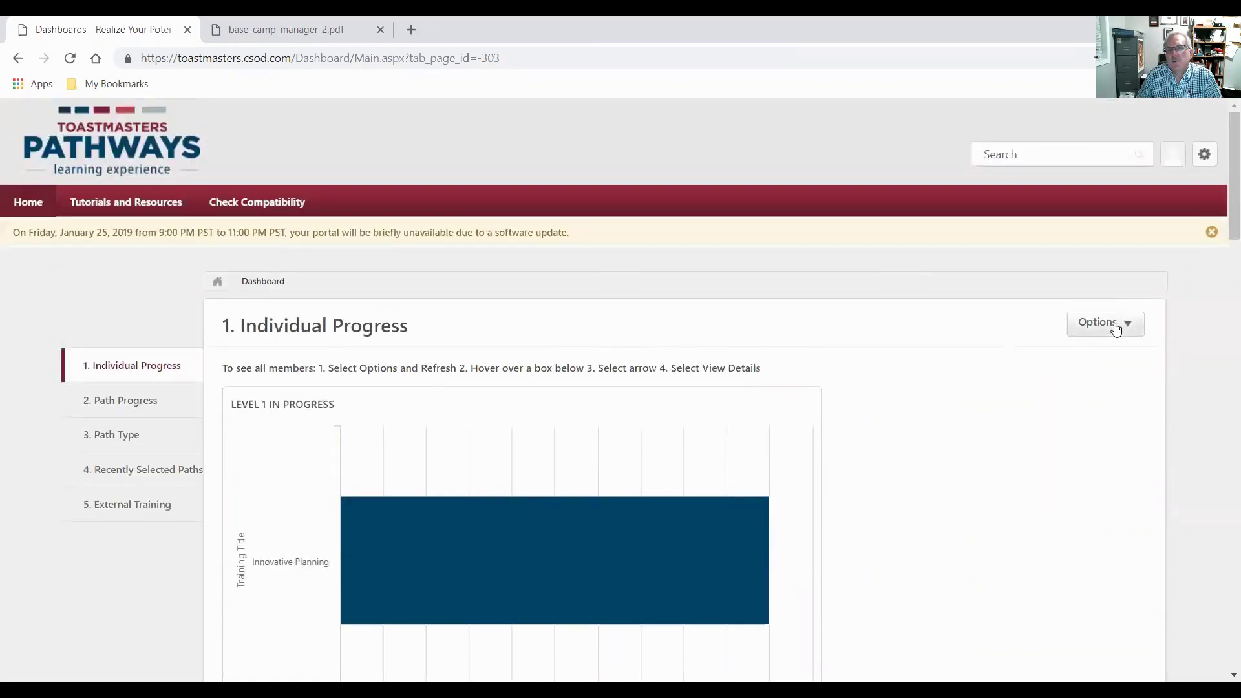
# Look at the report's refresh and print choices, then dismiss them without picking one
pyautogui.click(1124, 328)
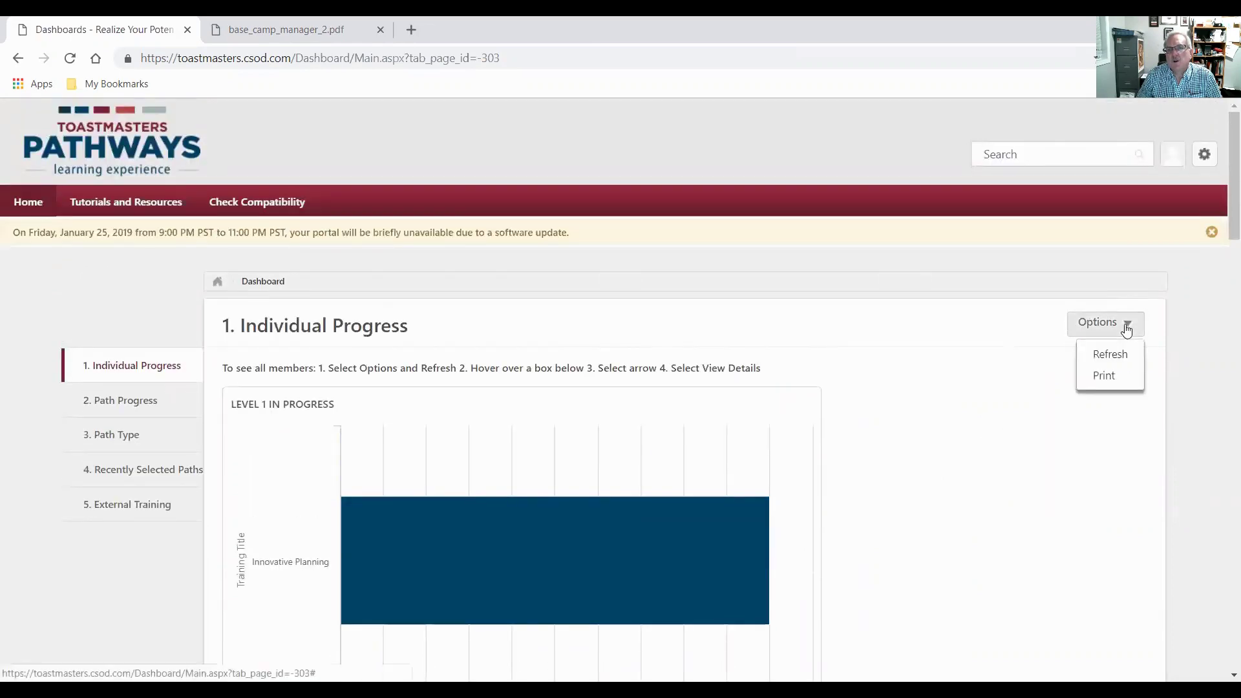
pyautogui.click(941, 419)
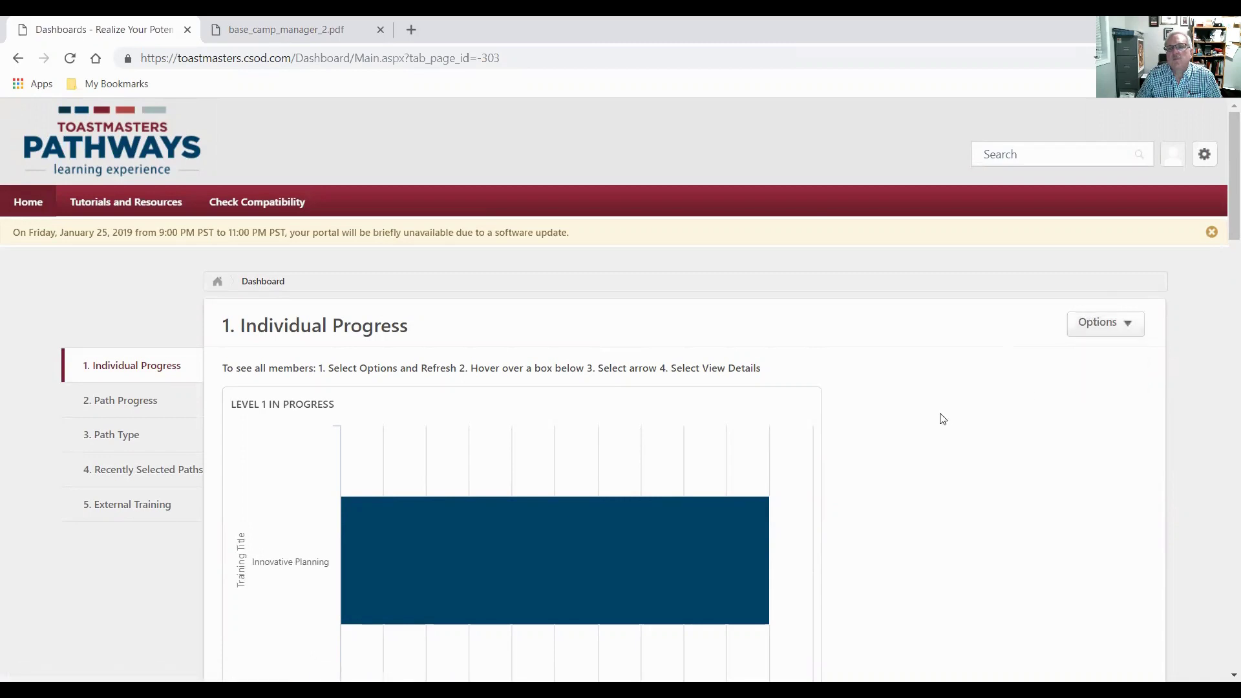
pyautogui.scroll(-4, 941, 419)
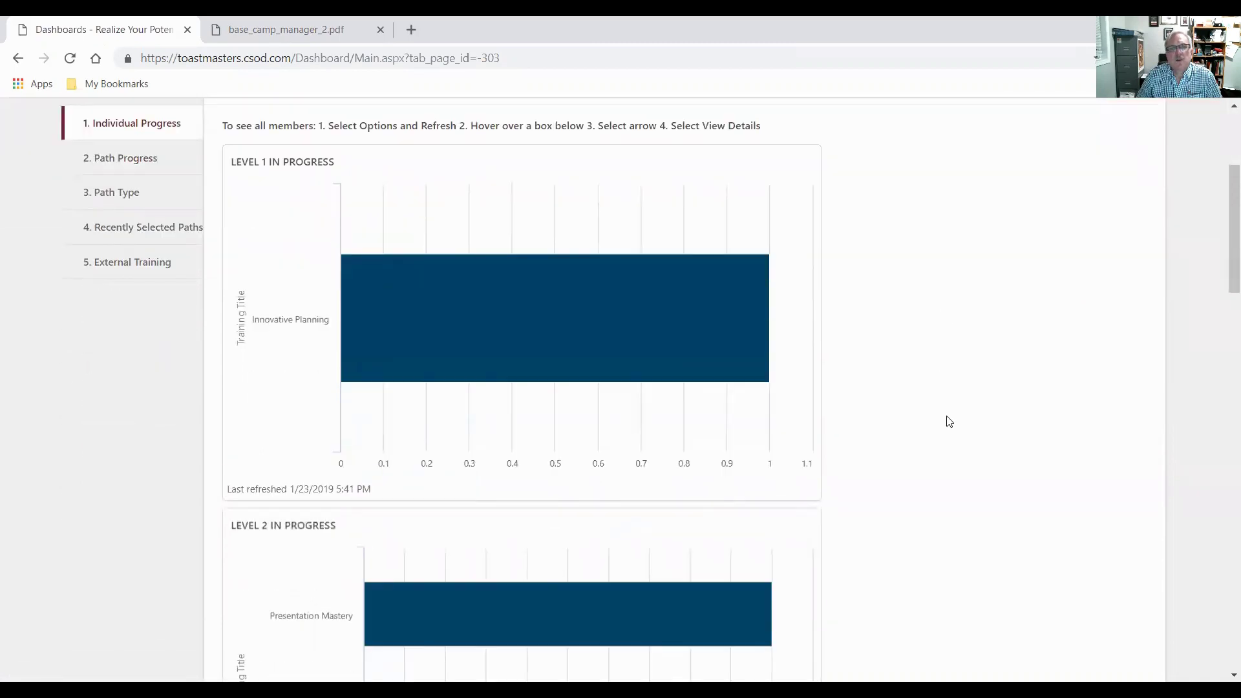
# Refresh the Level 1 In Progress chart data and reopen its actions list
pyautogui.moveTo(765, 204)
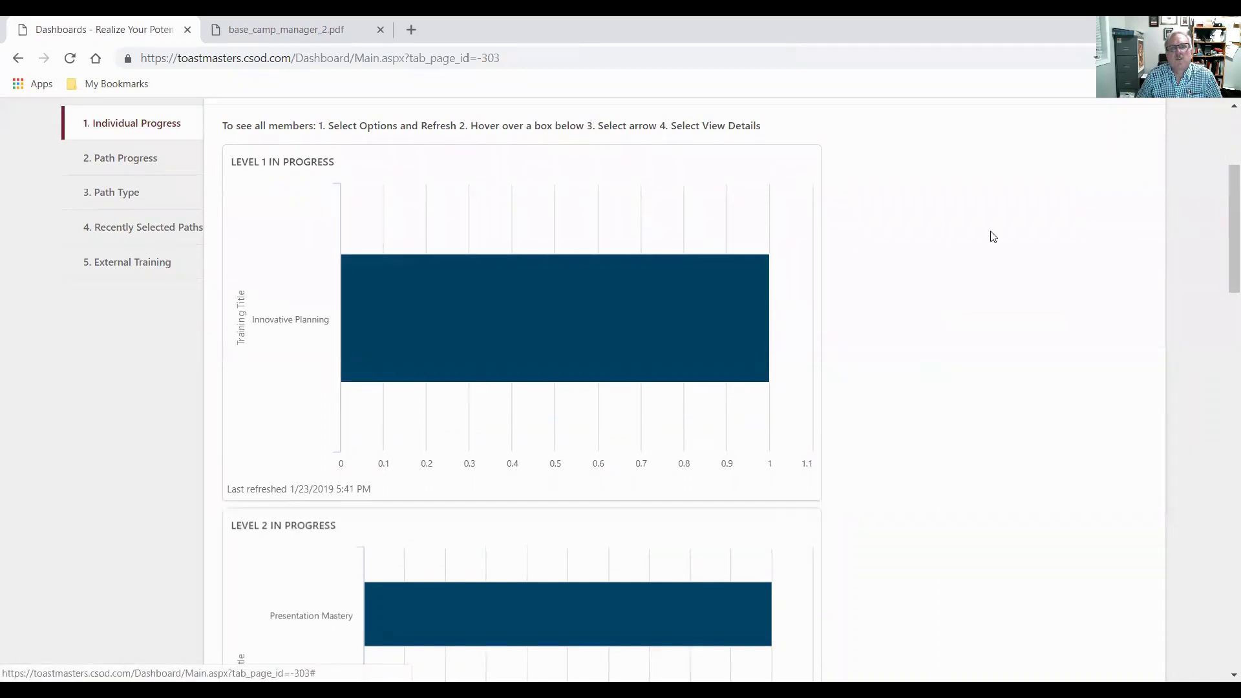
pyautogui.moveTo(814, 214)
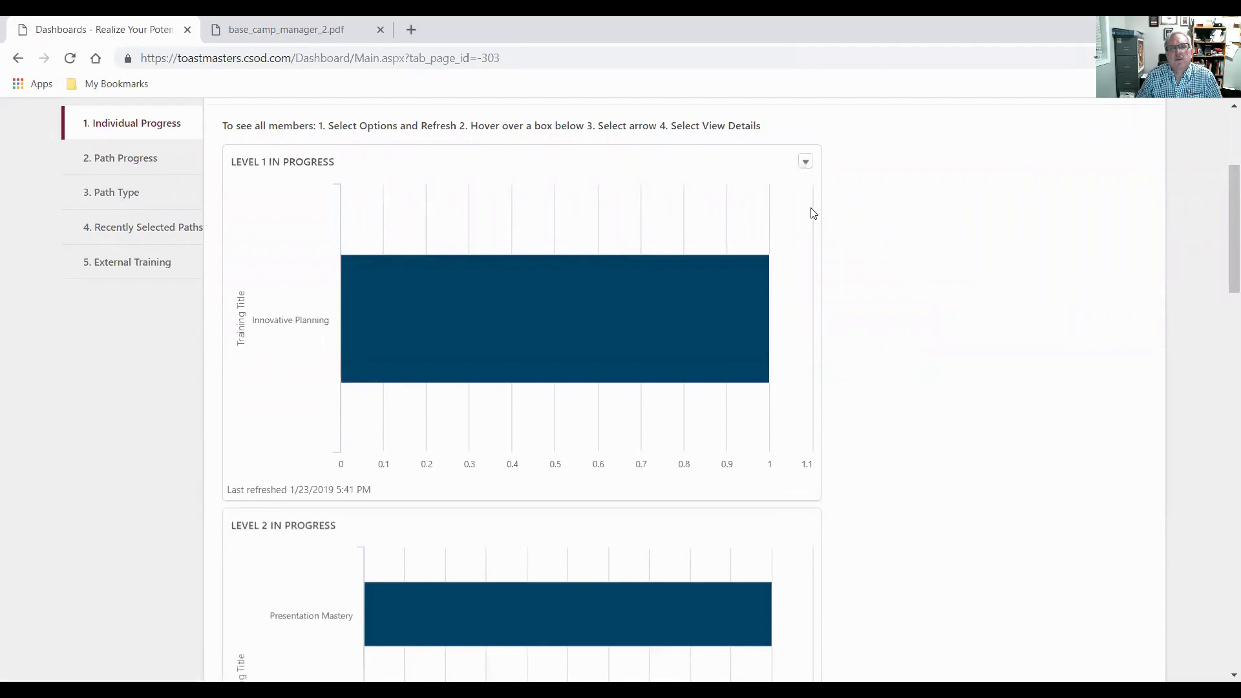
pyautogui.click(805, 163)
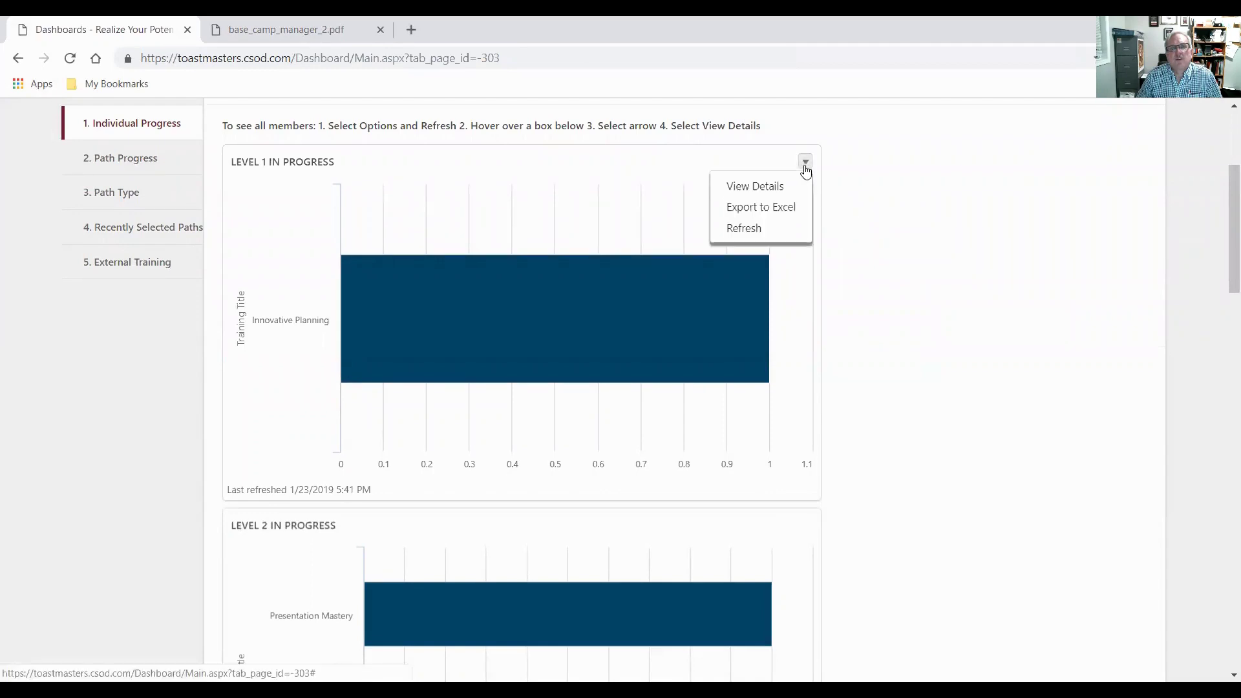
pyautogui.click(745, 229)
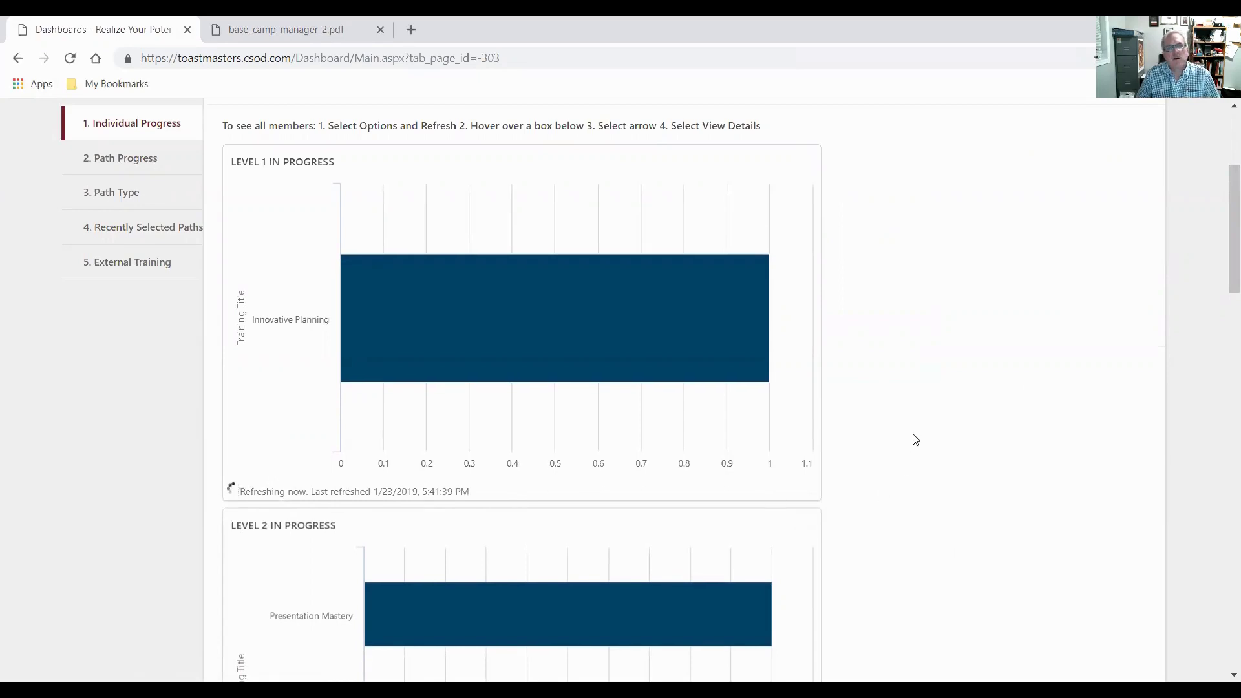
pyautogui.moveTo(804, 166)
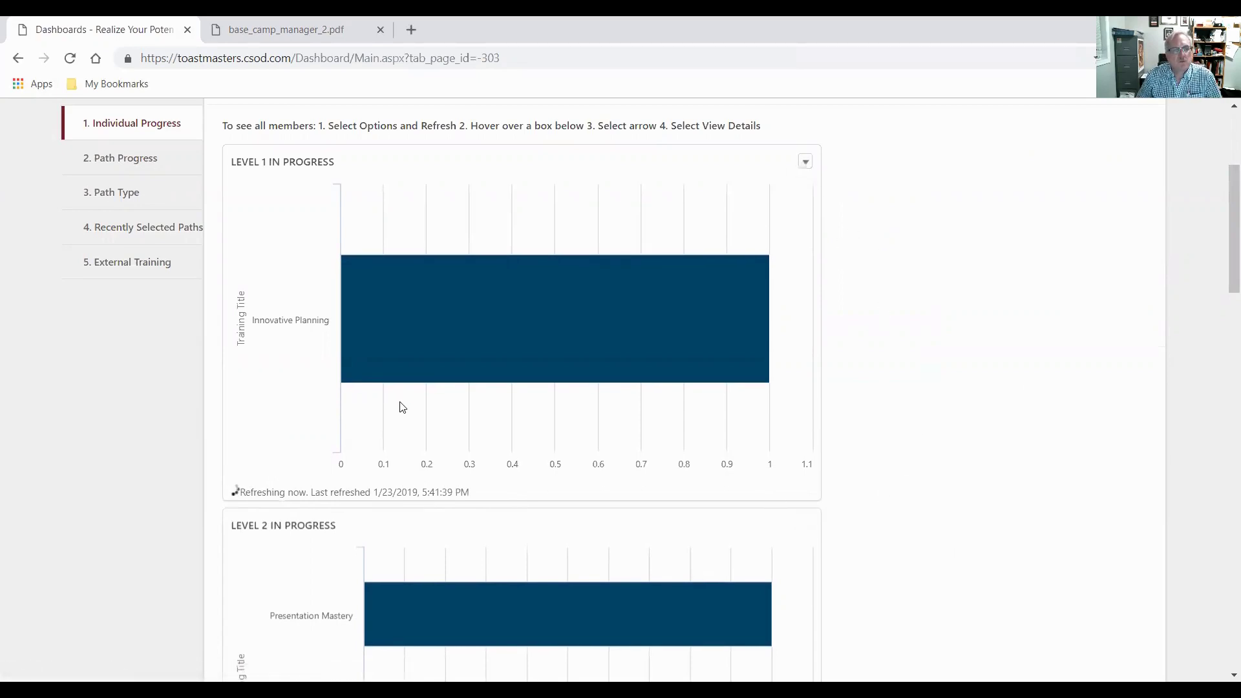
pyautogui.click(806, 164)
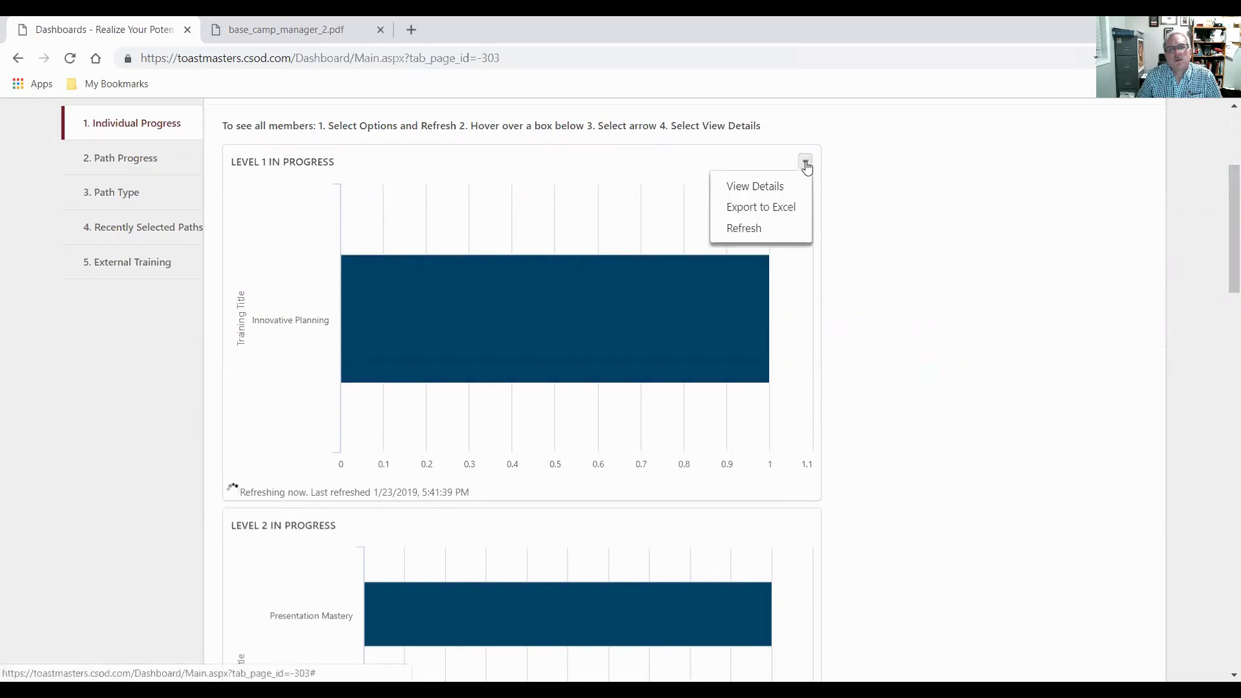
# View the member details behind the Level 1 In Progress chart (Innovative Planning)
pyautogui.click(758, 187)
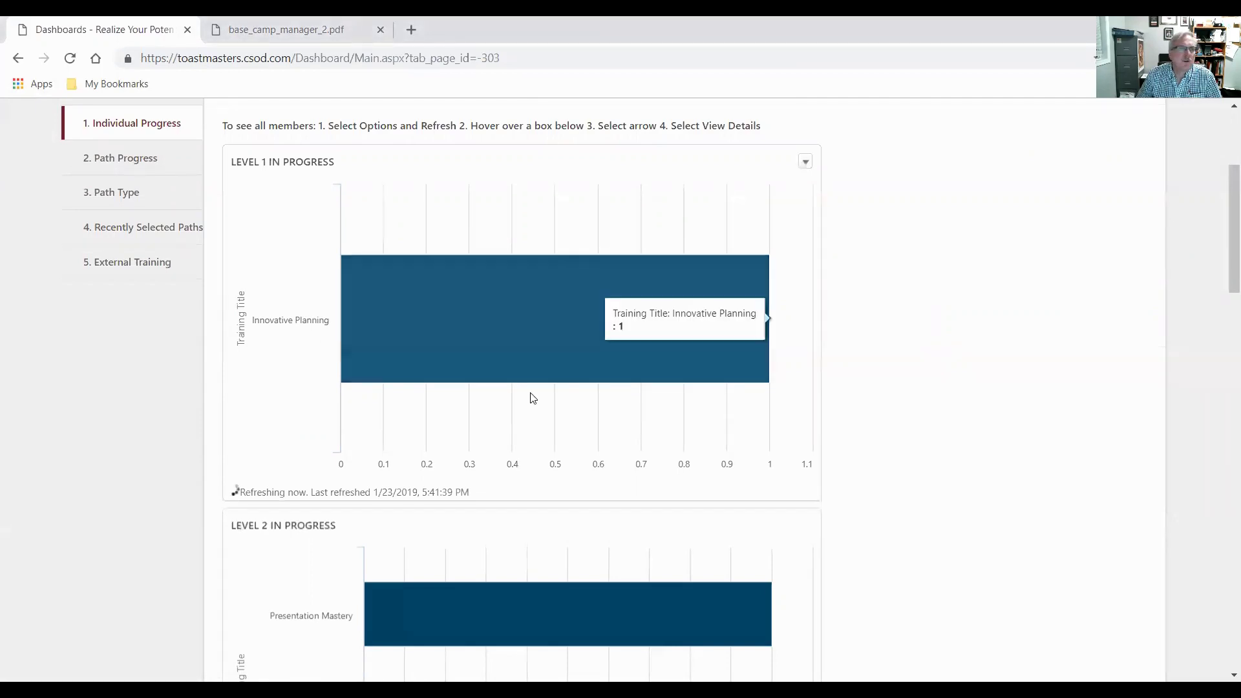
pyautogui.scroll(-4, 860, 396)
pyautogui.scroll(-1, 862, 396)
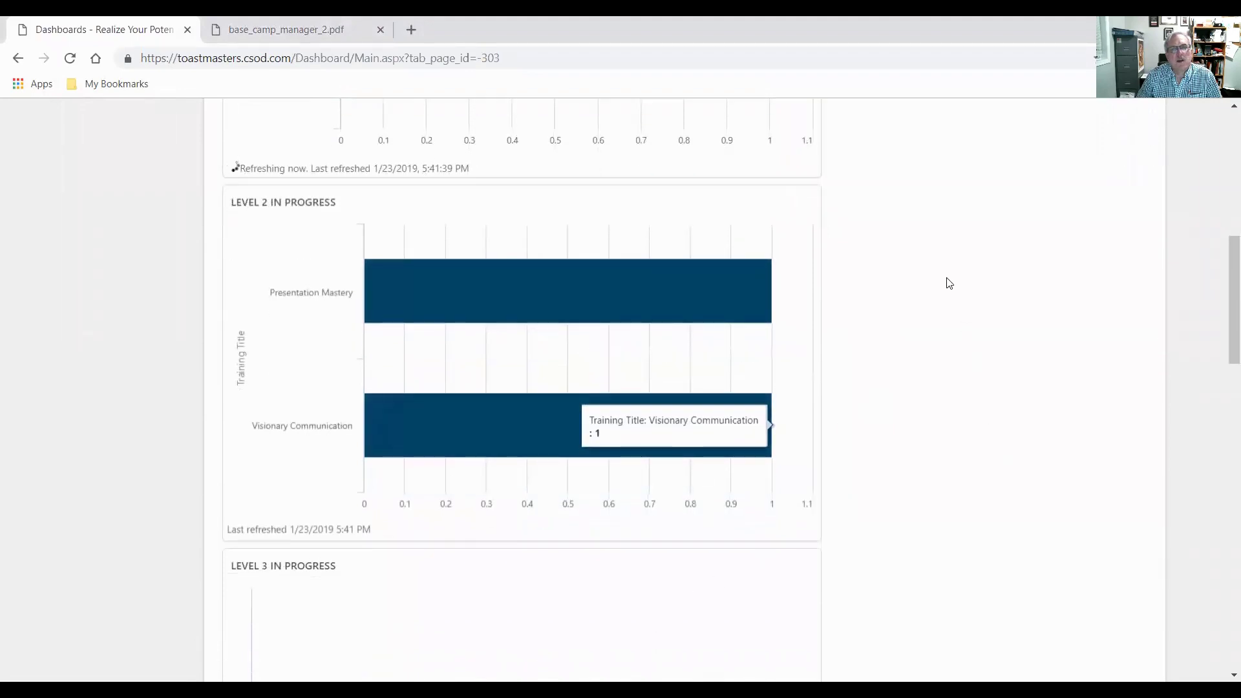
# Check the Level 2 chart's actions, then review Levels 2–5 and return to the top
pyautogui.click(806, 205)
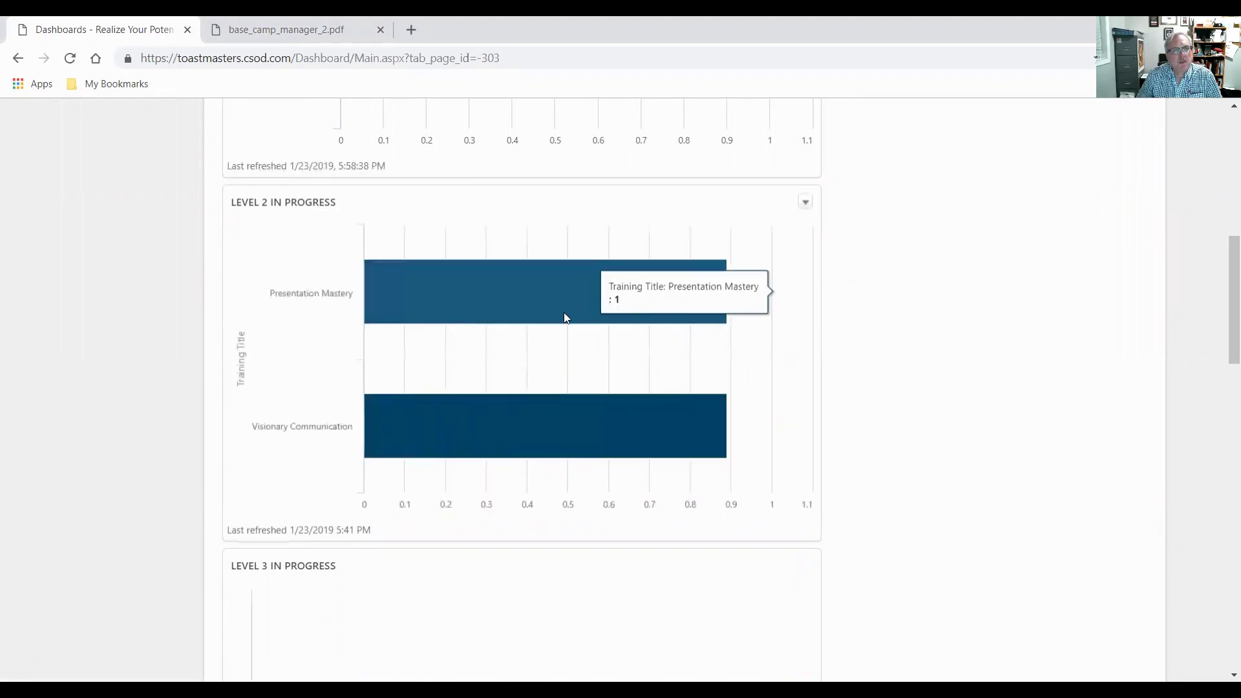
pyautogui.scroll(-1, 944, 488)
pyautogui.scroll(-4, 944, 487)
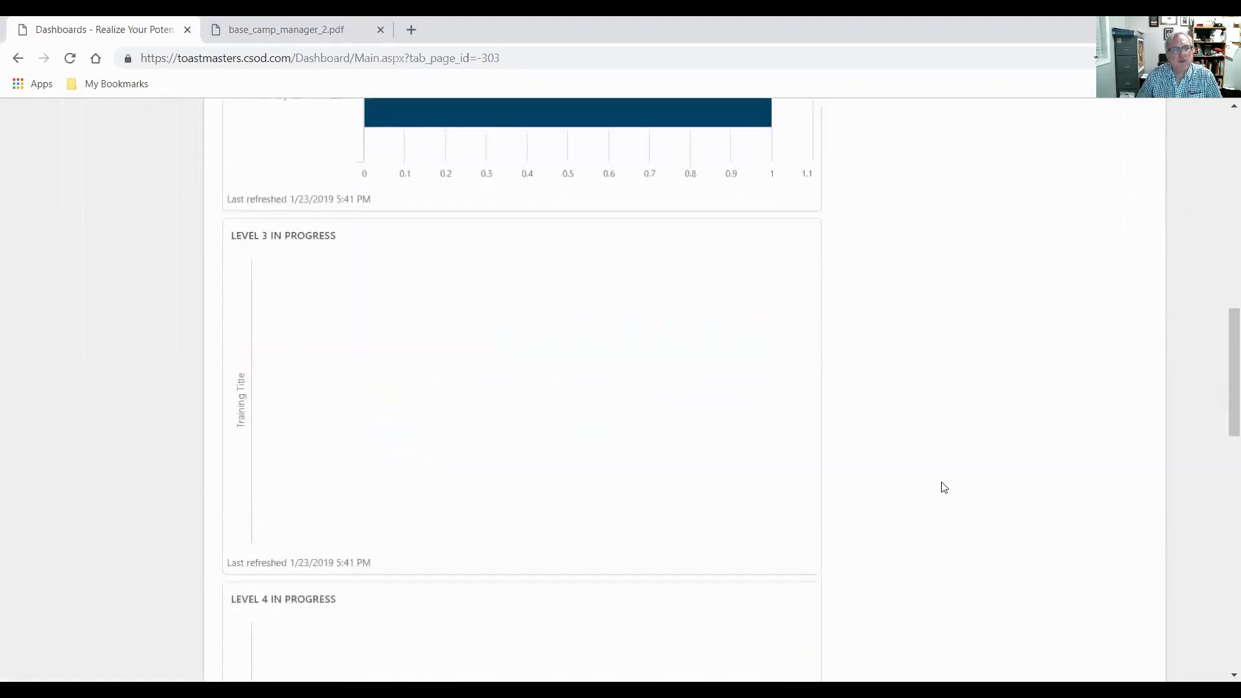
pyautogui.scroll(-5, 977, 352)
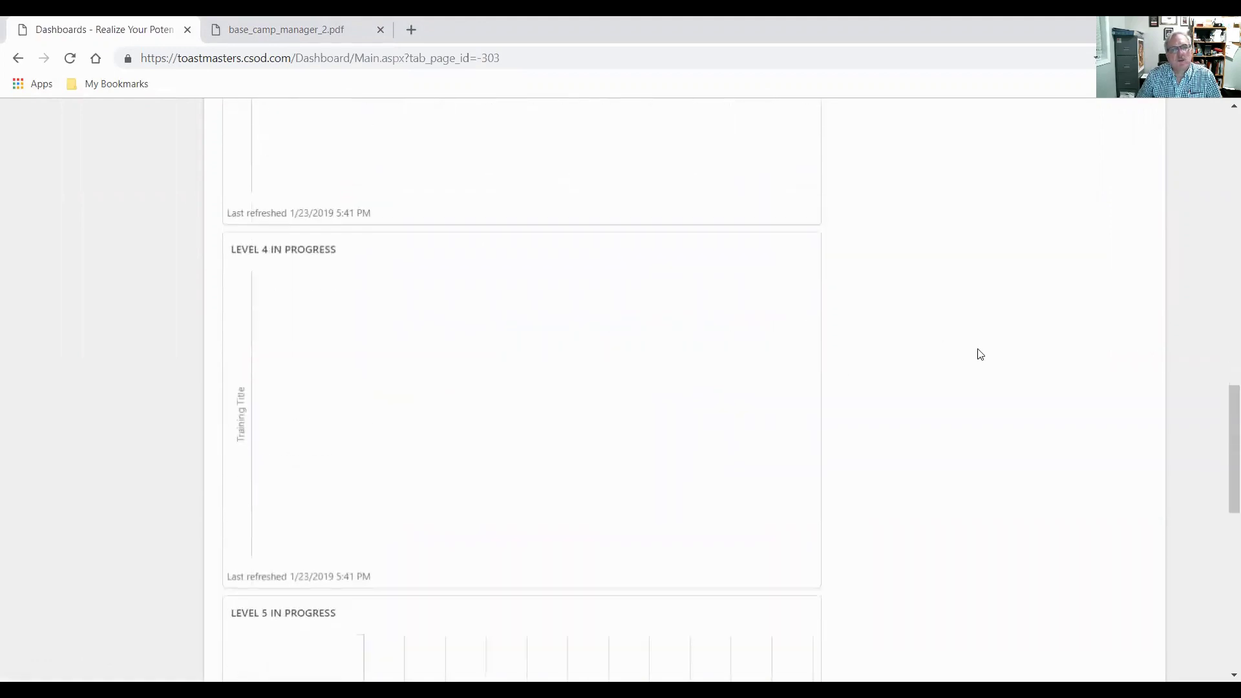
pyautogui.scroll(-4, 937, 347)
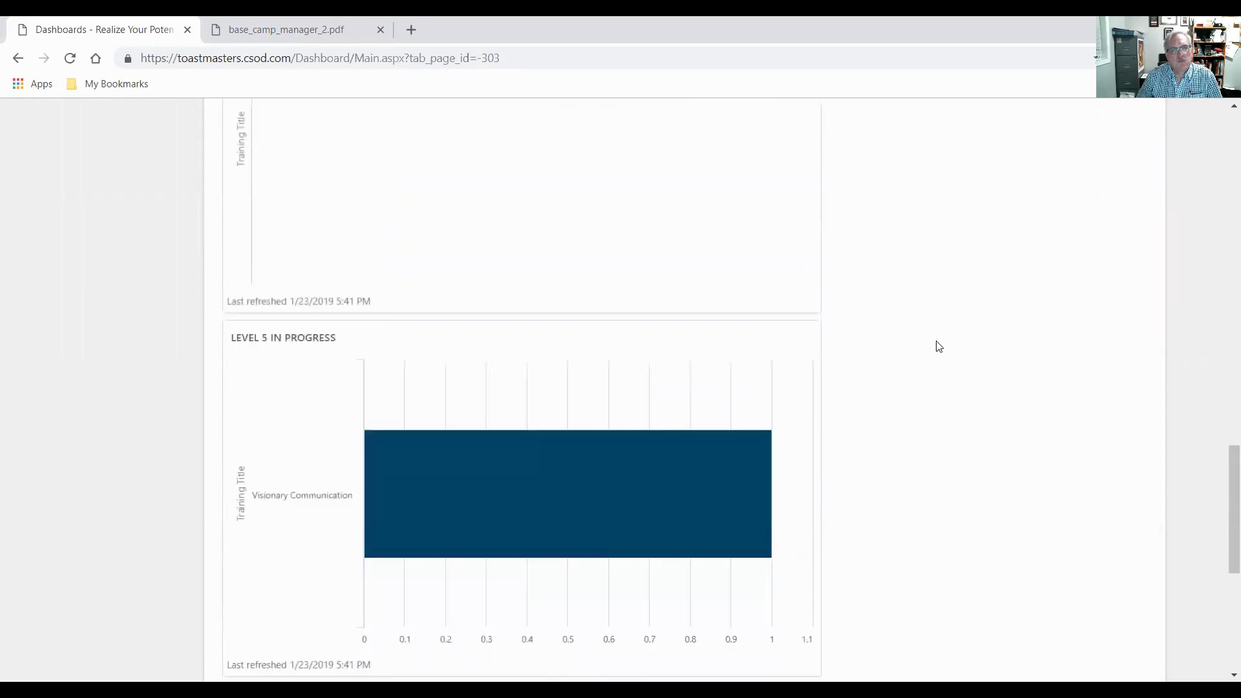
pyautogui.moveTo(601, 335)
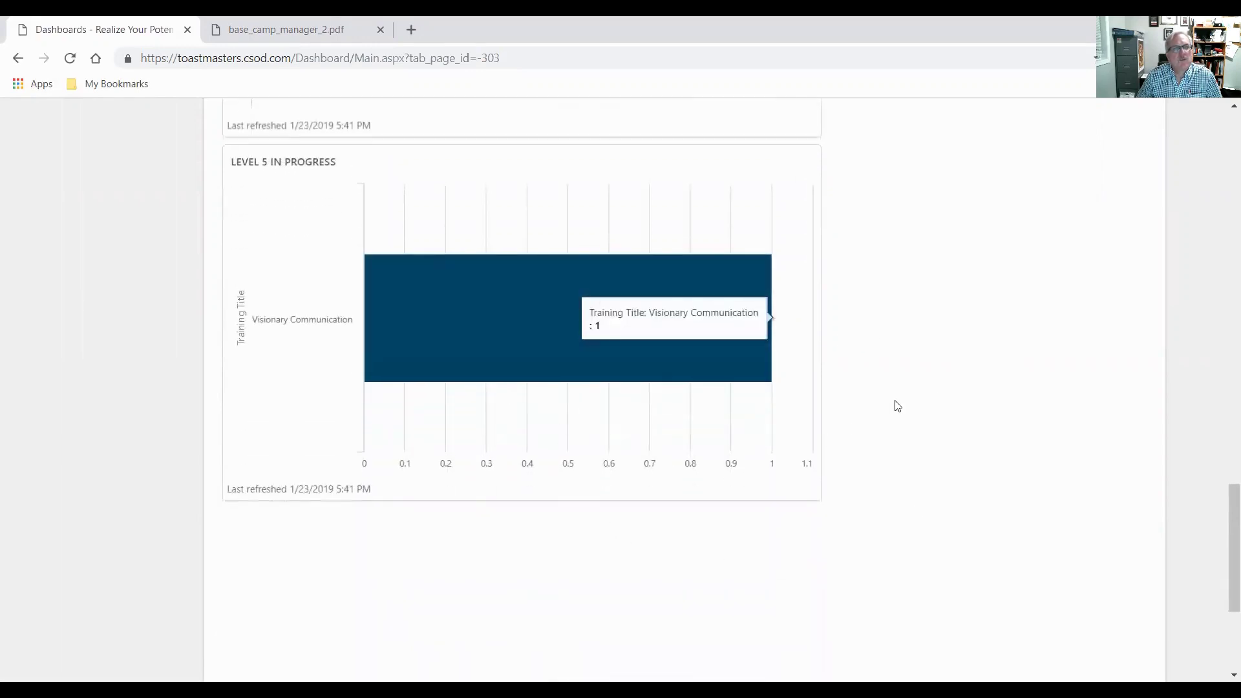
pyautogui.scroll(1, 938, 416)
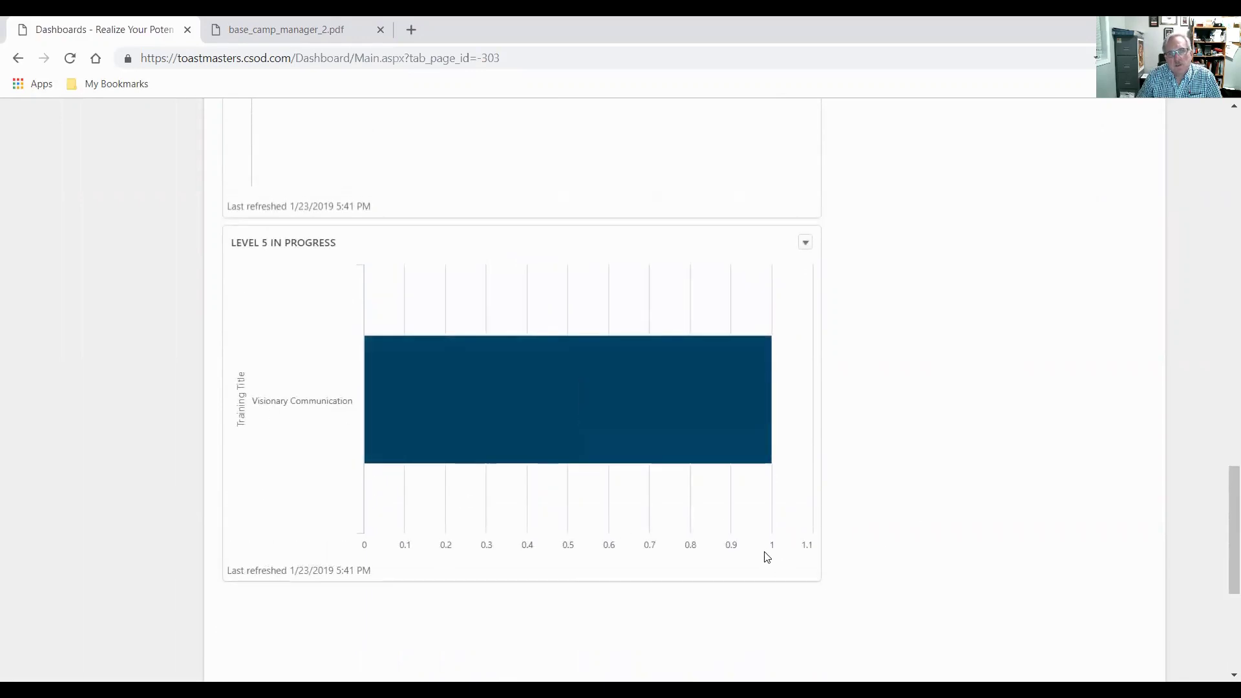
pyautogui.moveTo(1227, 573); pyautogui.dragTo(1225, 166)
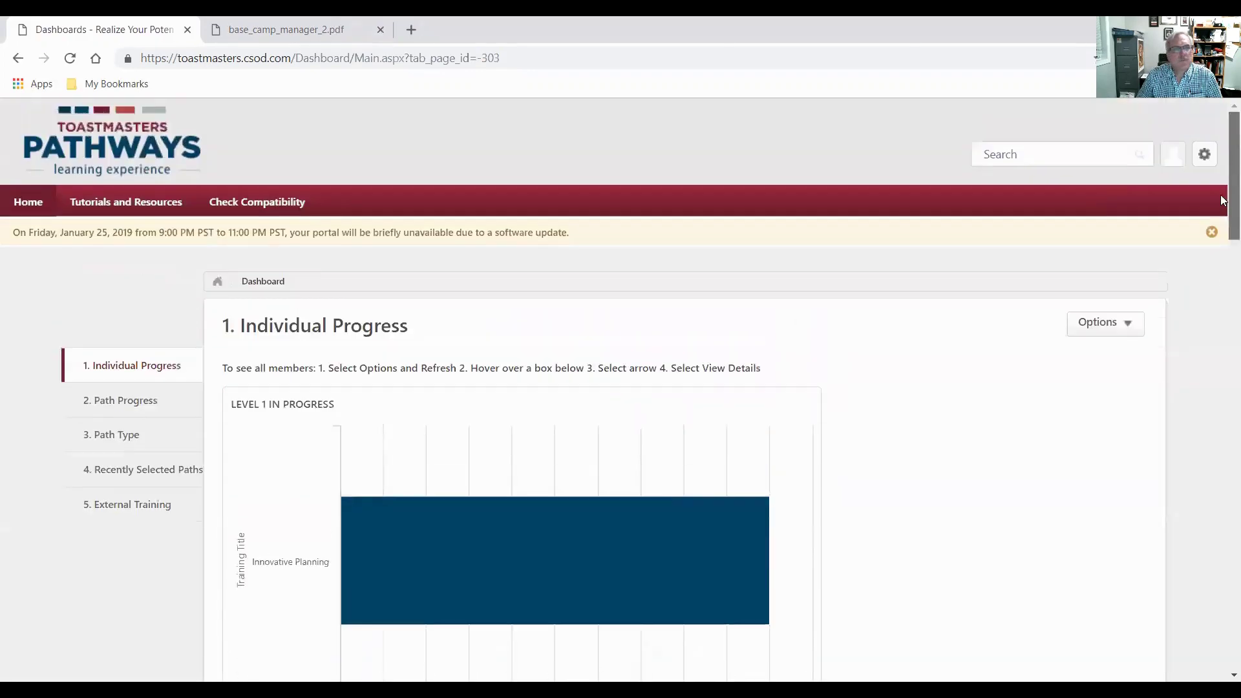
# Switch to the 2. Path Progress report and scroll through its charts
pyautogui.click(119, 402)
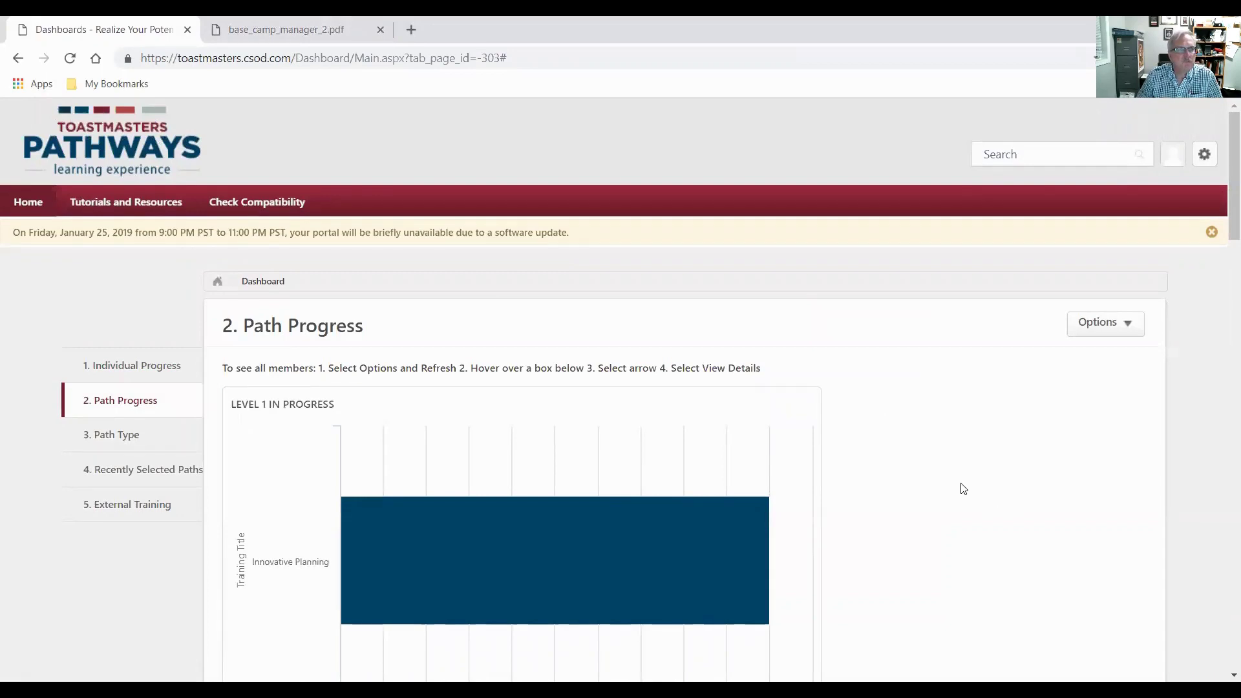
pyautogui.scroll(-1, 964, 489)
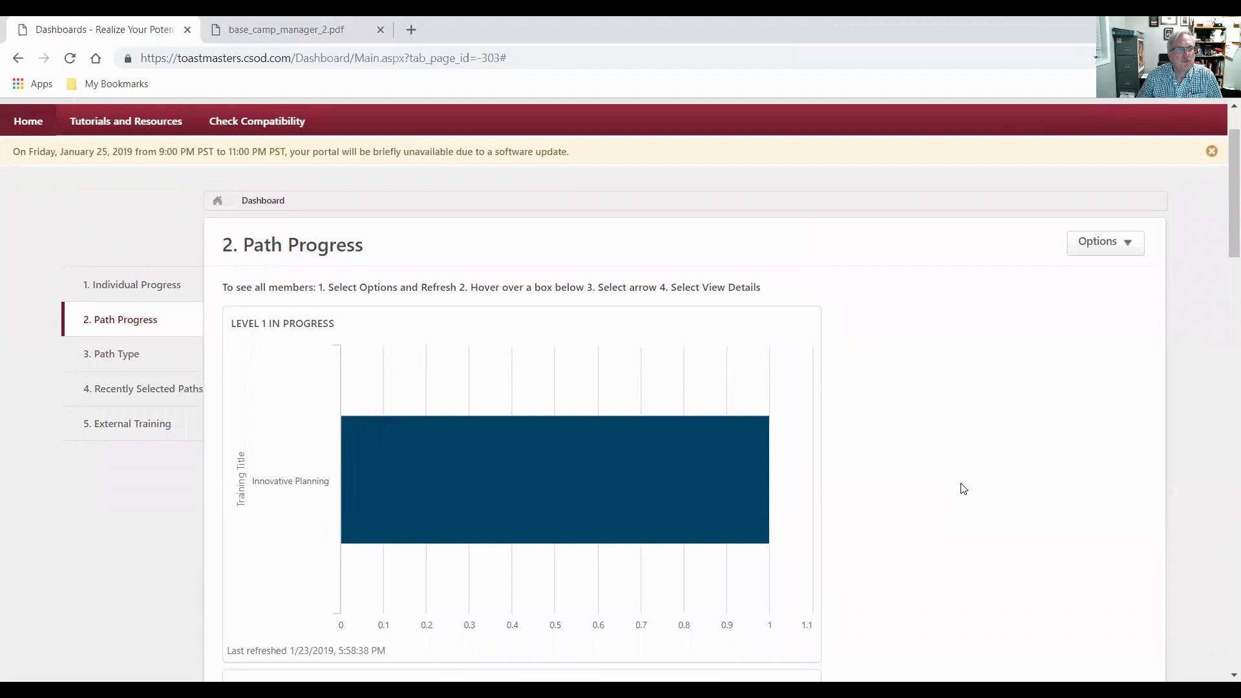
pyautogui.scroll(-1, 951, 497)
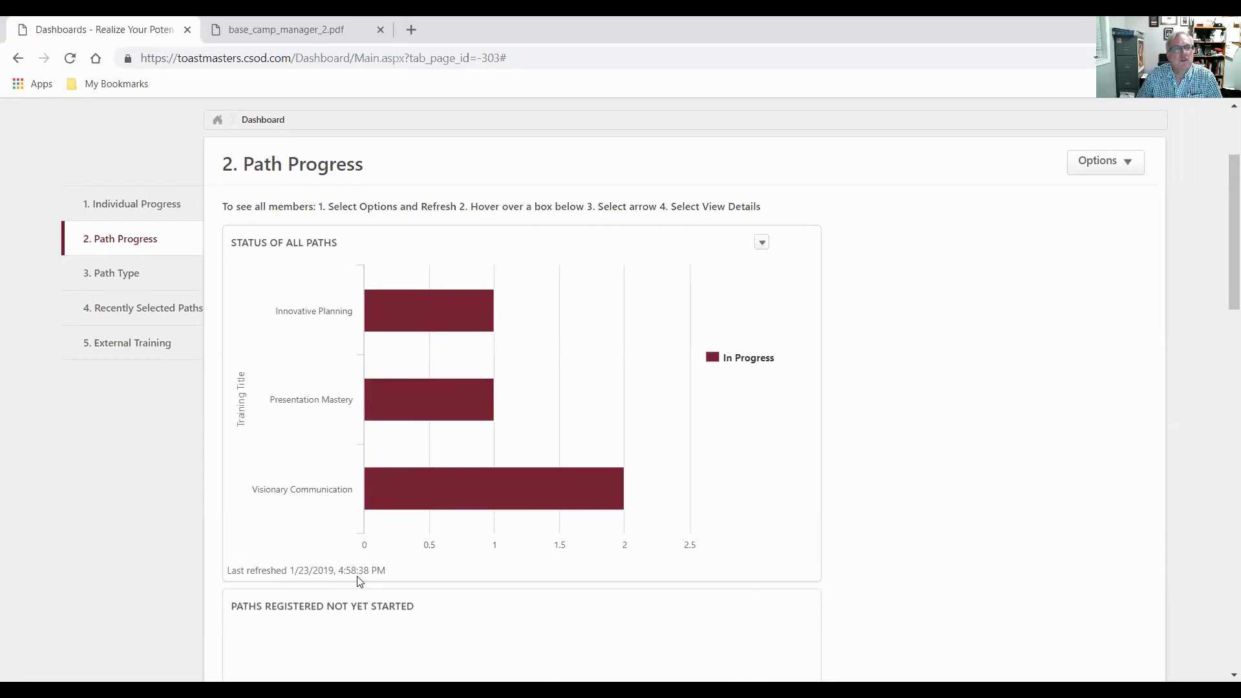
pyautogui.scroll(-1, 886, 524)
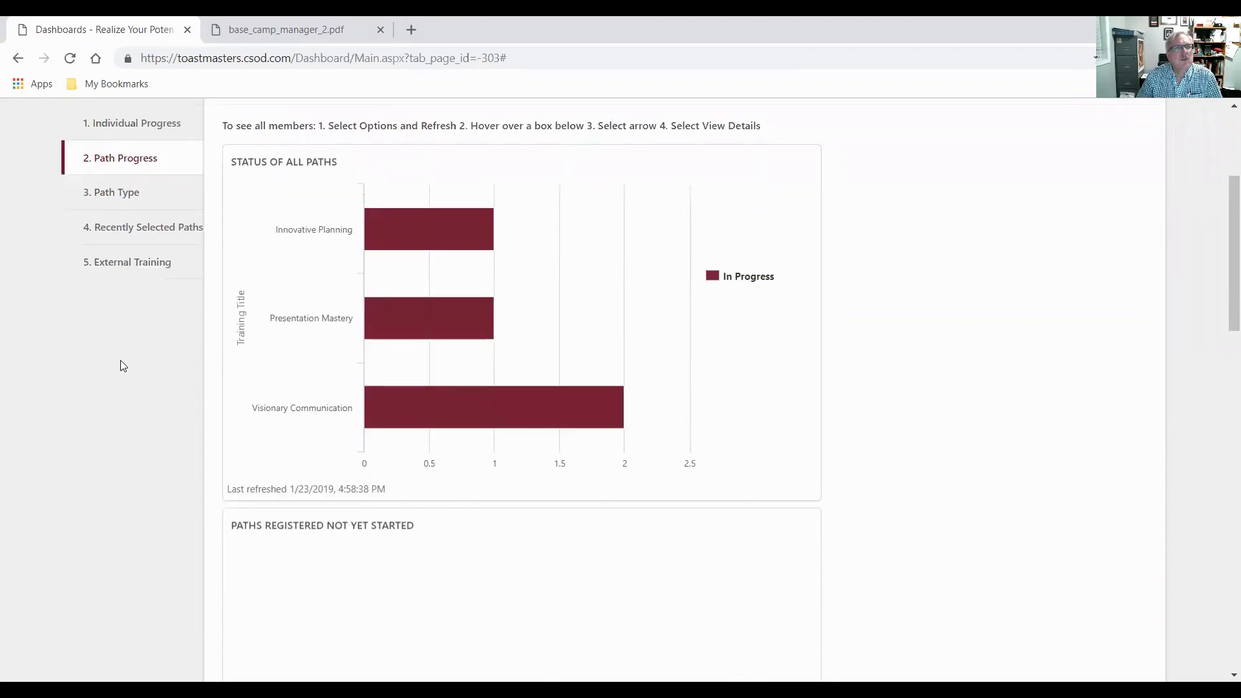
# Open View Details for the Status of All Paths chart and scroll through the member details
pyautogui.moveTo(409, 234)
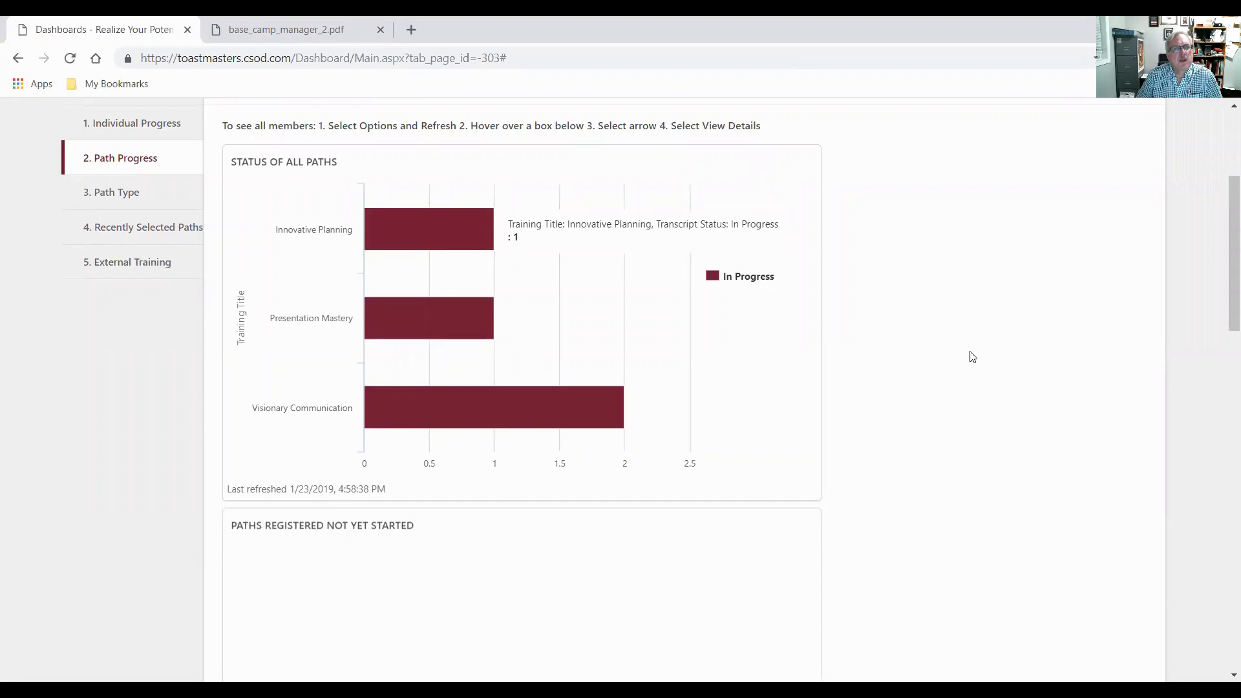
pyautogui.moveTo(426, 333)
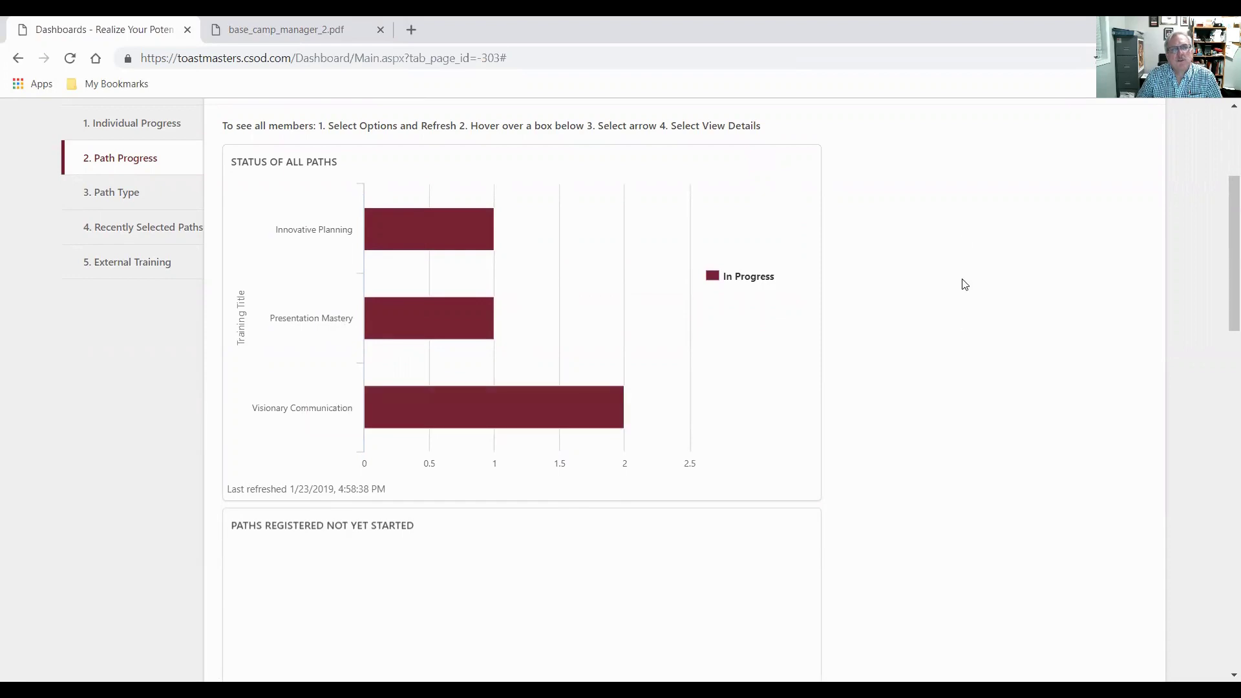
pyautogui.moveTo(780, 241)
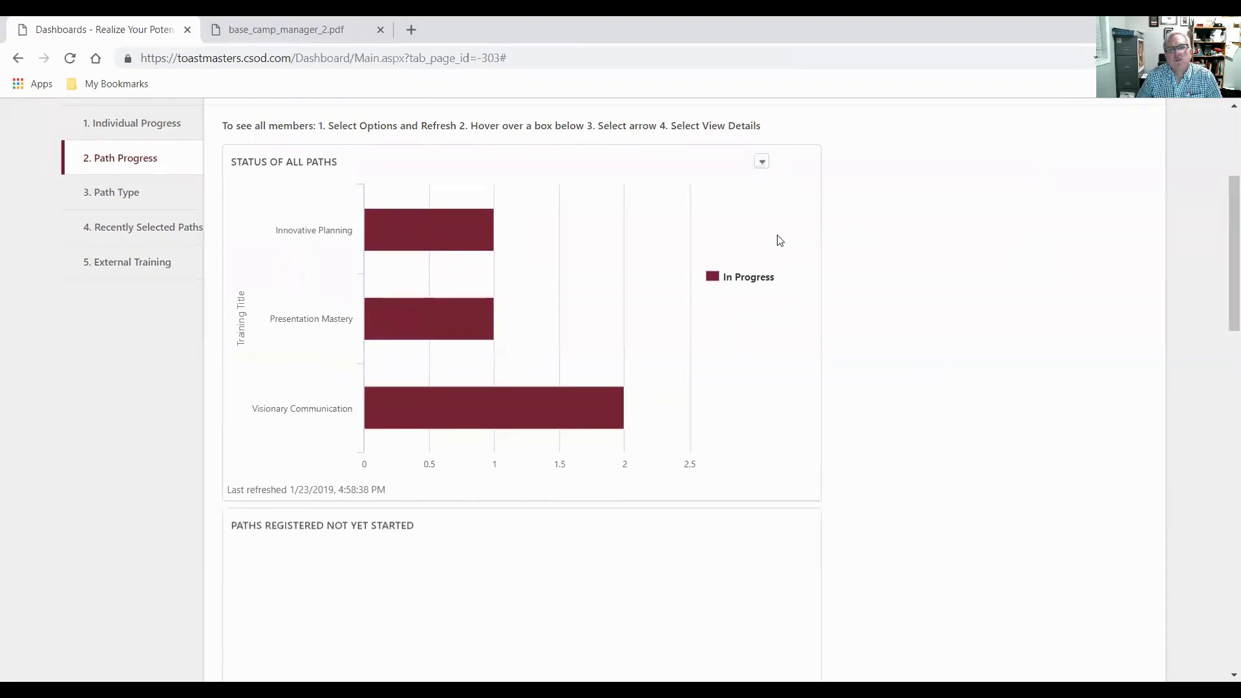
pyautogui.click(763, 162)
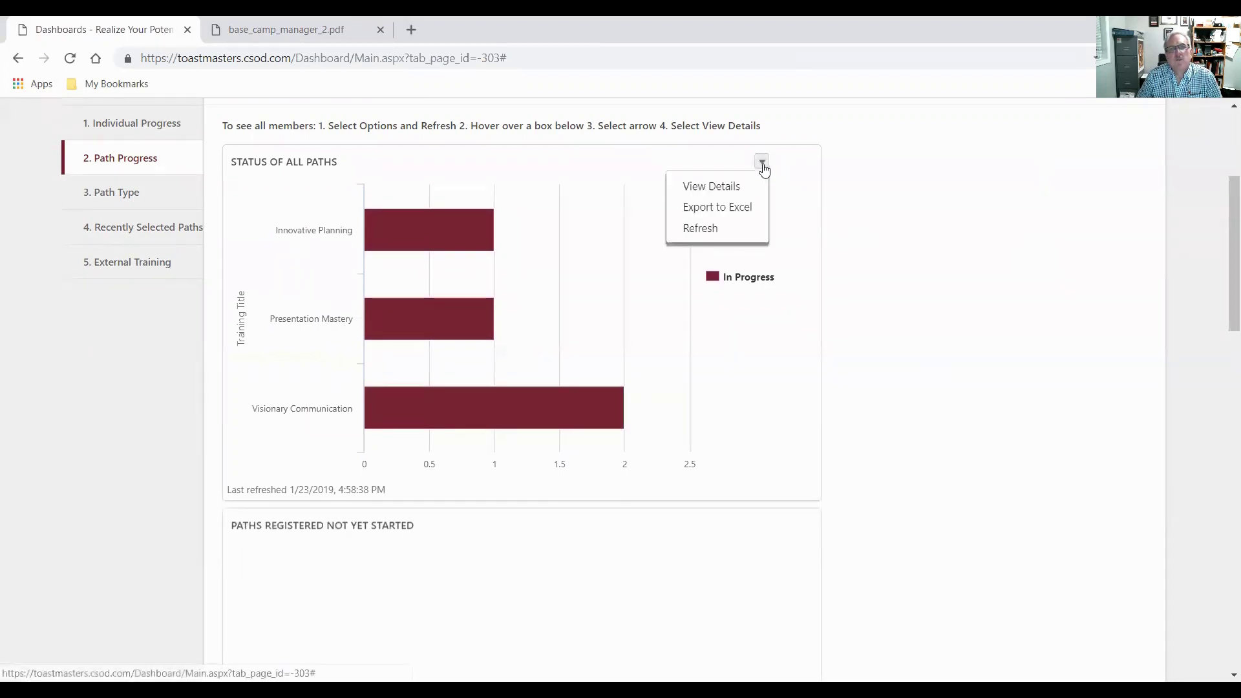
pyautogui.click(727, 187)
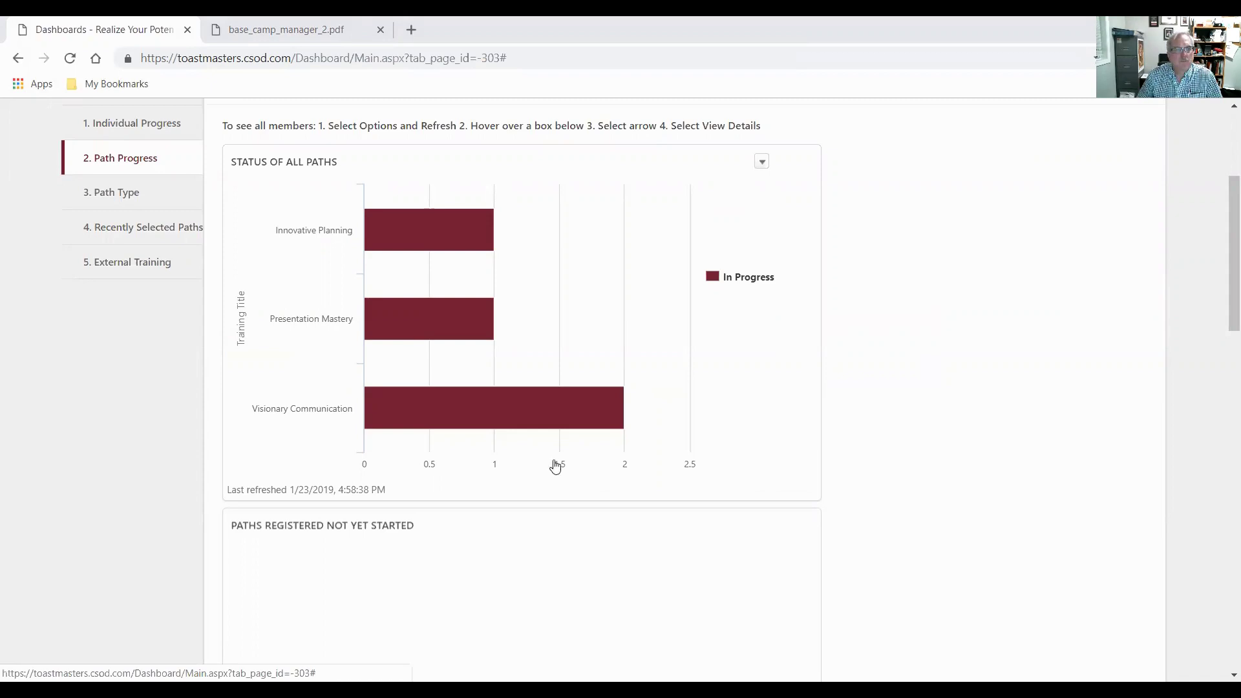
pyautogui.scroll(-4, 556, 466)
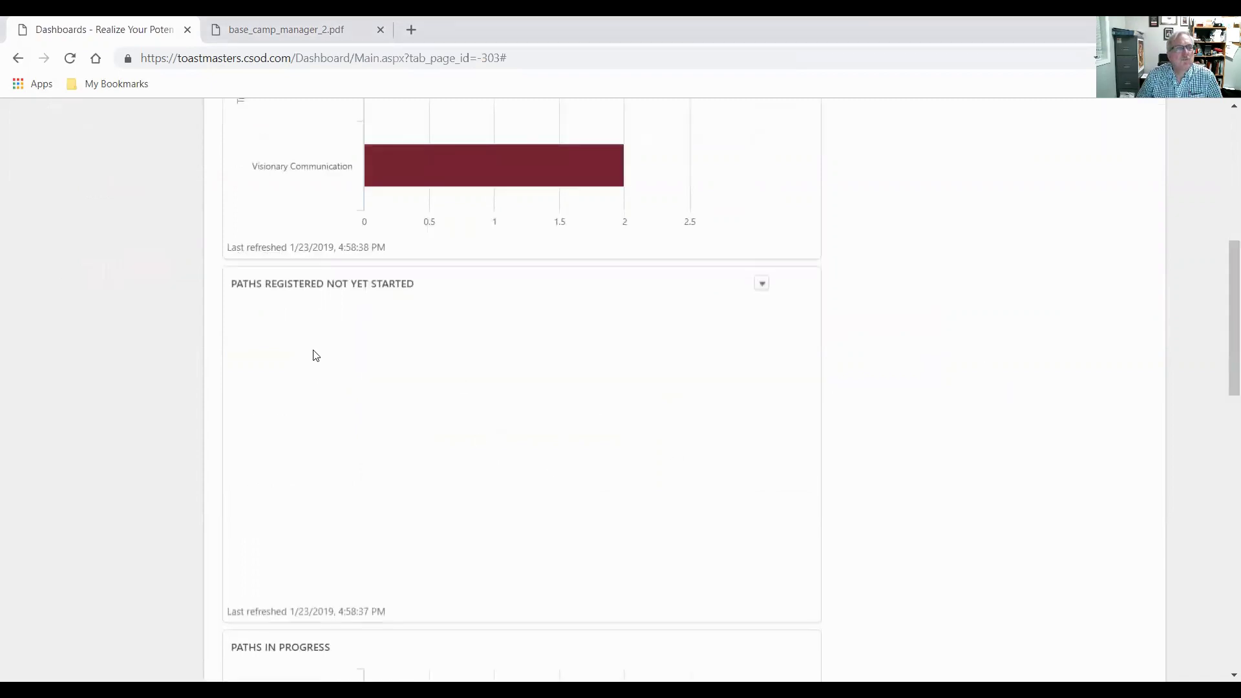
pyautogui.scroll(-6, 930, 374)
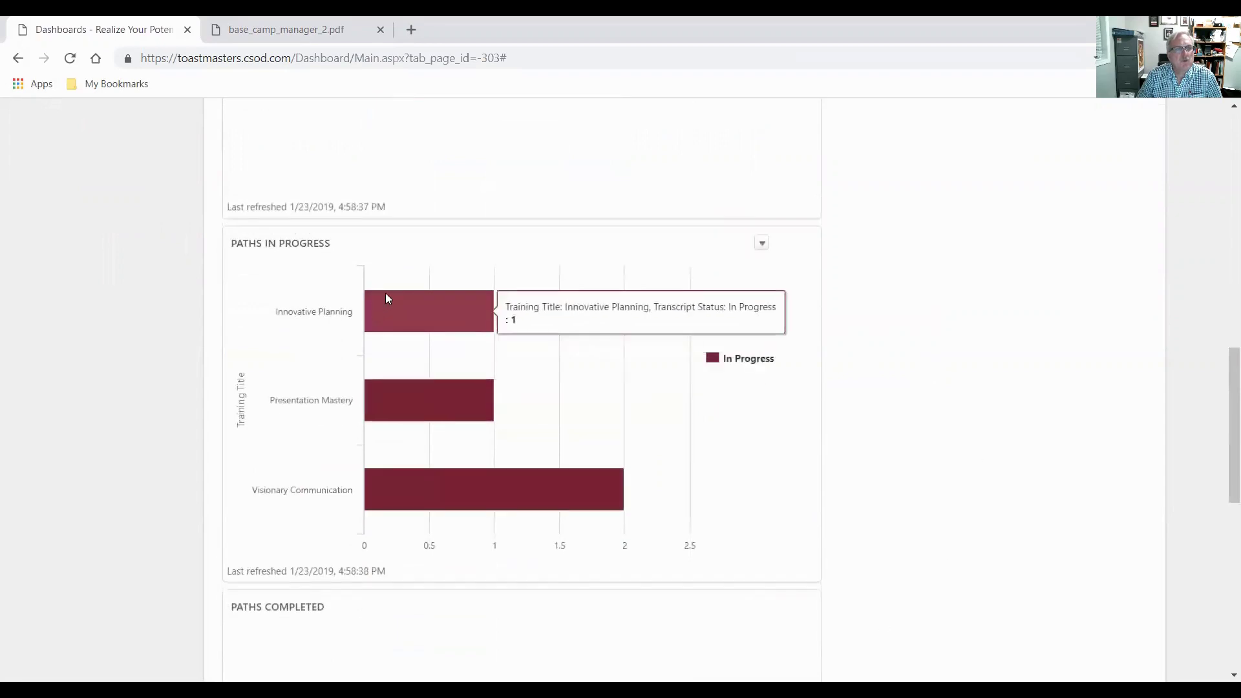
pyautogui.scroll(-1, 923, 432)
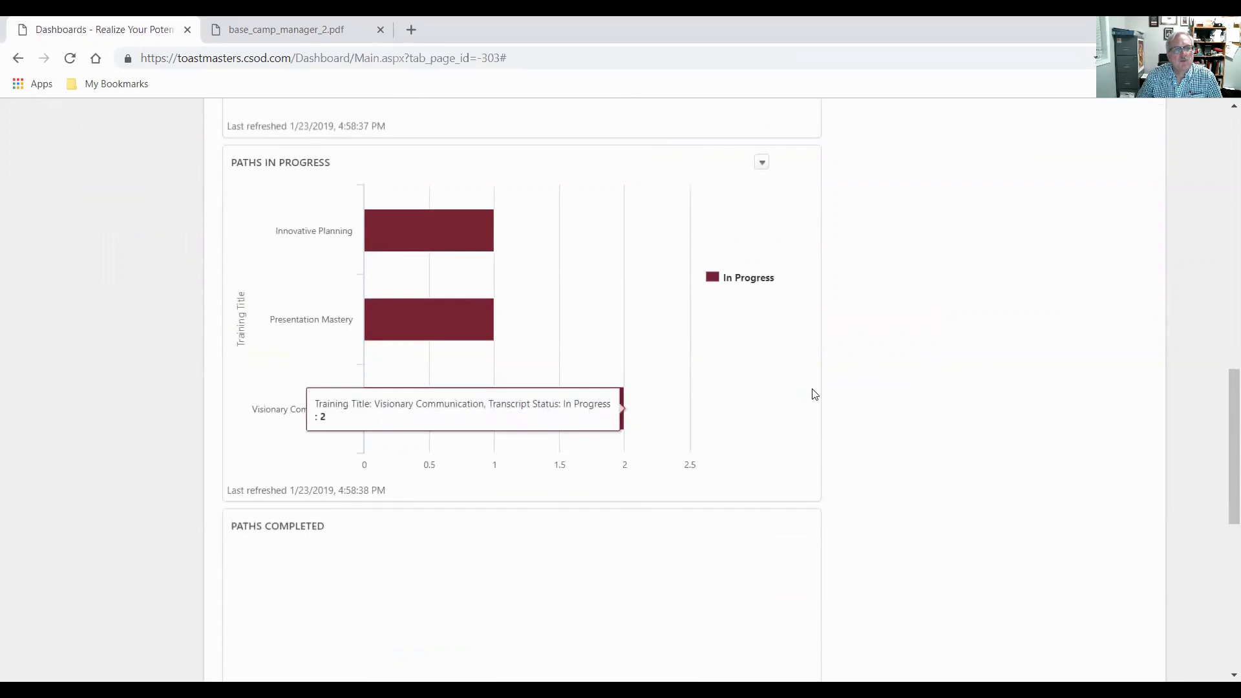
pyautogui.scroll(-3, 942, 386)
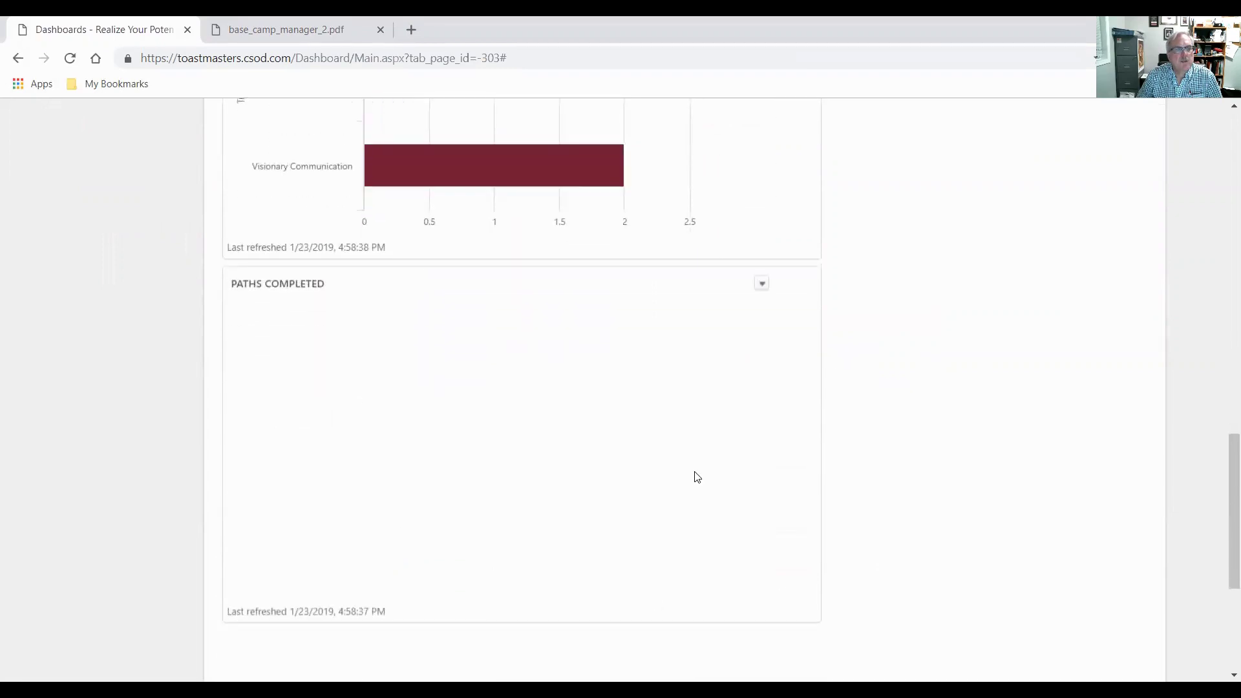
pyautogui.moveTo(1224, 524); pyautogui.dragTo(1215, 199)
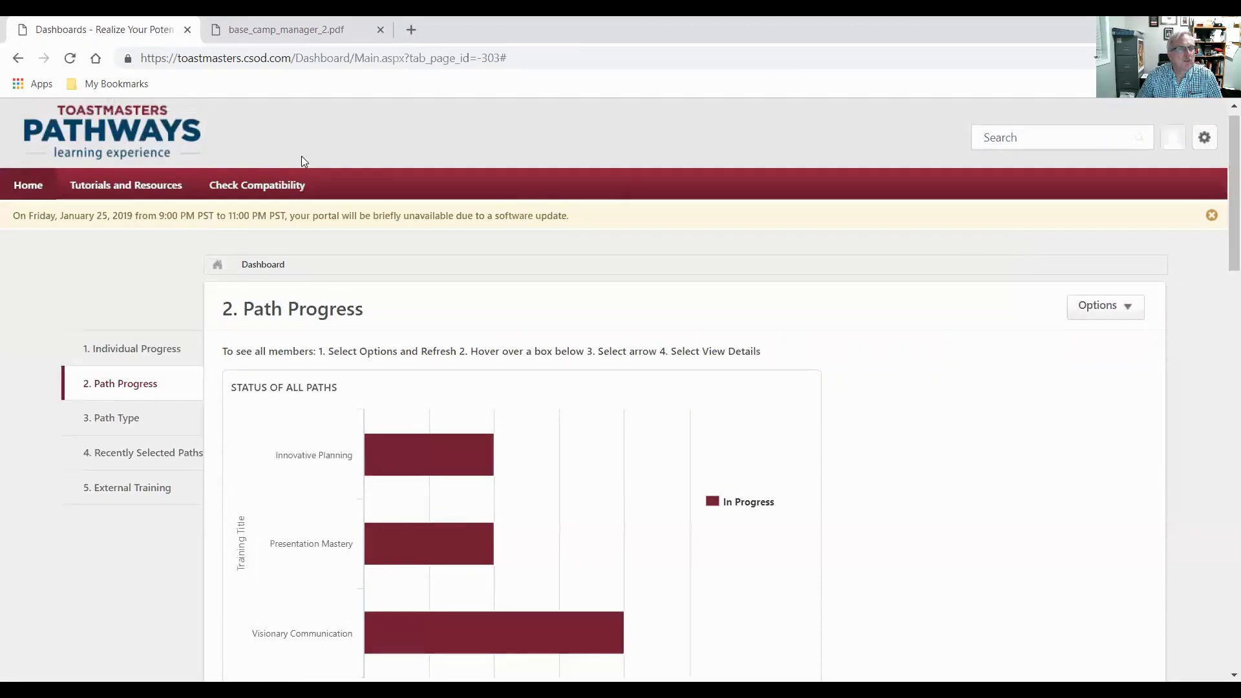
# Switch to the Path Type report and scroll through its chart
pyautogui.click(112, 417)
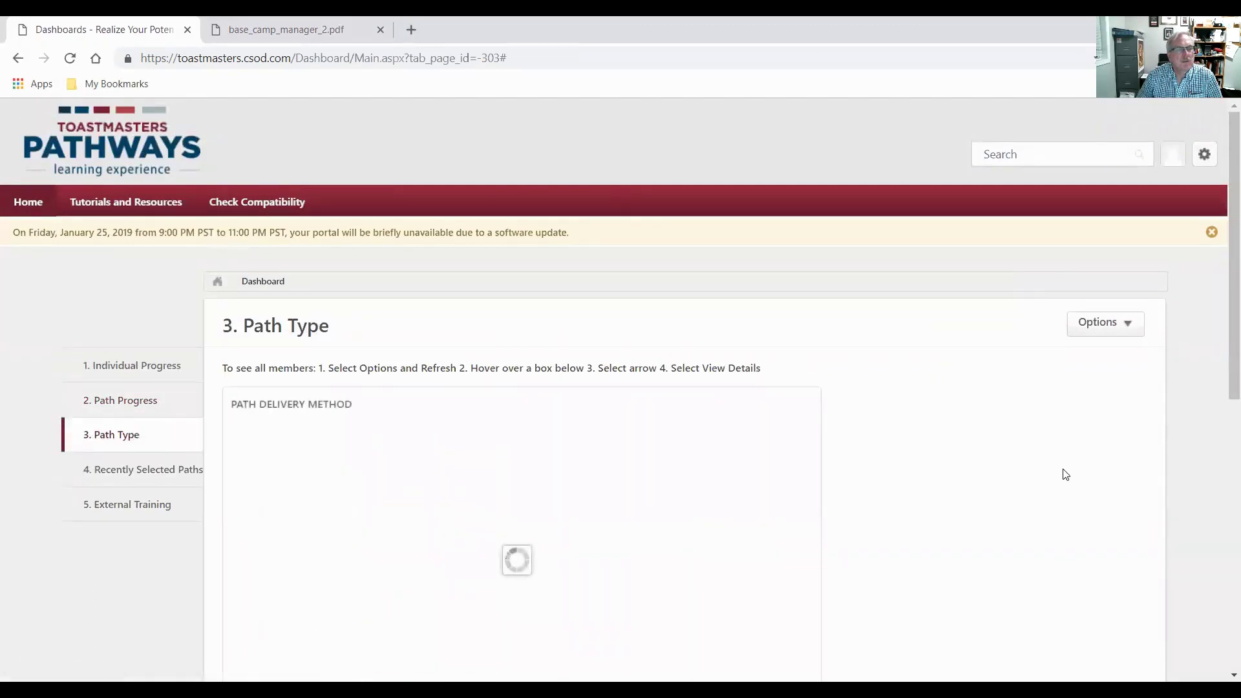
pyautogui.scroll(-3, 1048, 466)
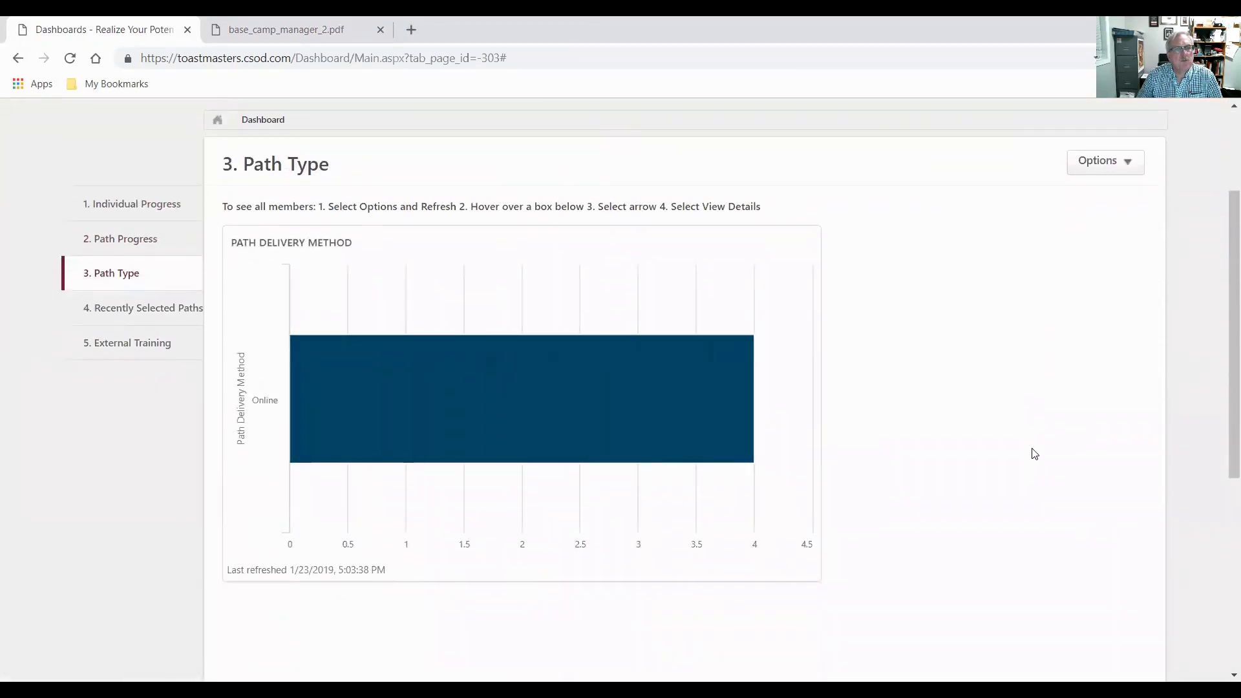
pyautogui.scroll(-2, 1032, 452)
pyautogui.scroll(2, 1031, 451)
# Open the 4. Recently Selected Paths report showing Innovative Planning selected once
pyautogui.moveTo(250, 401)
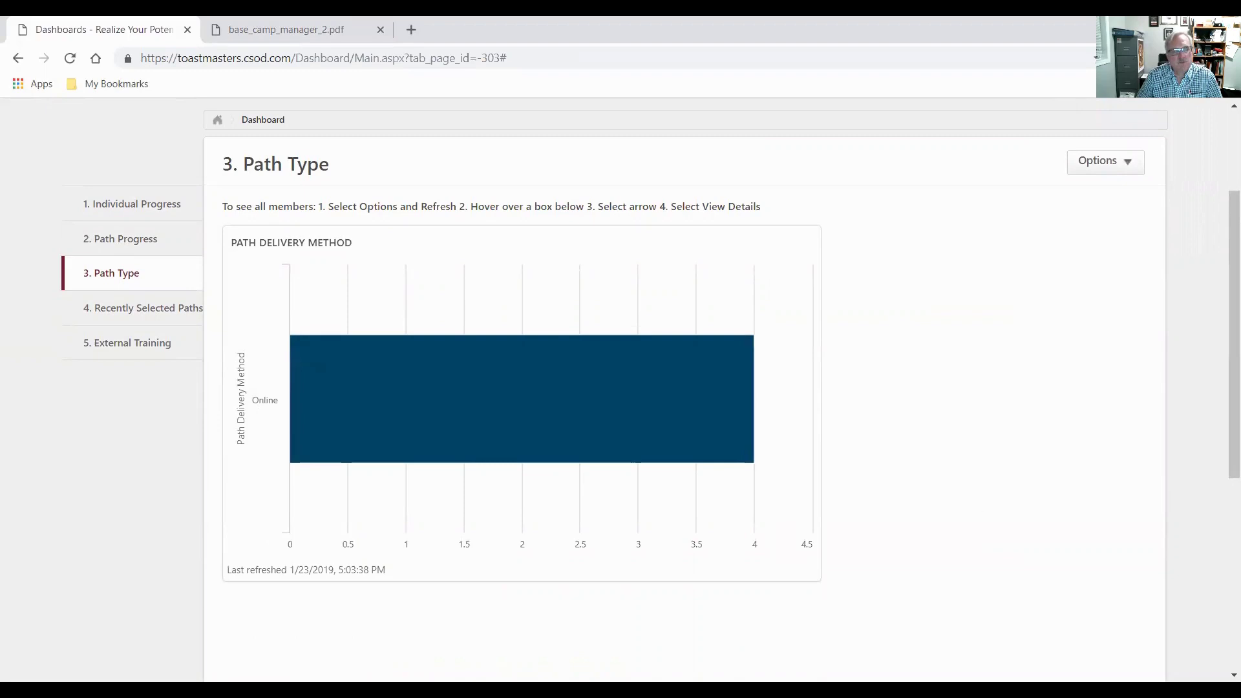
pyautogui.moveTo(746, 563)
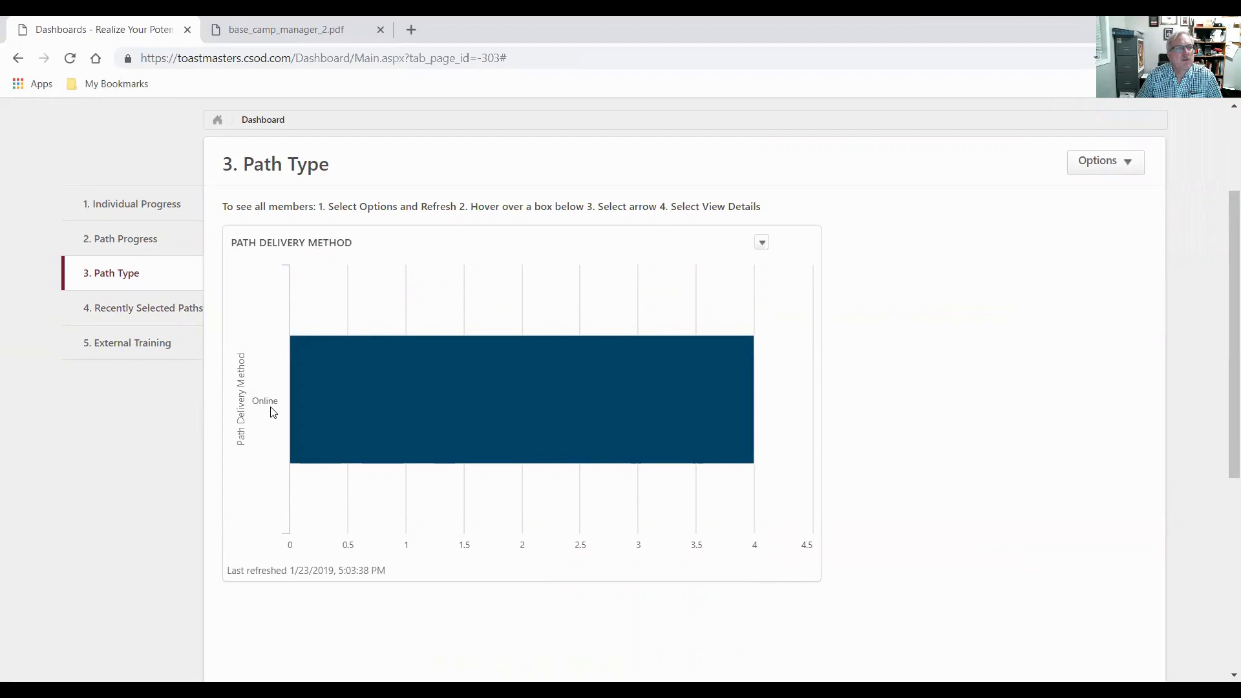
pyautogui.click(154, 307)
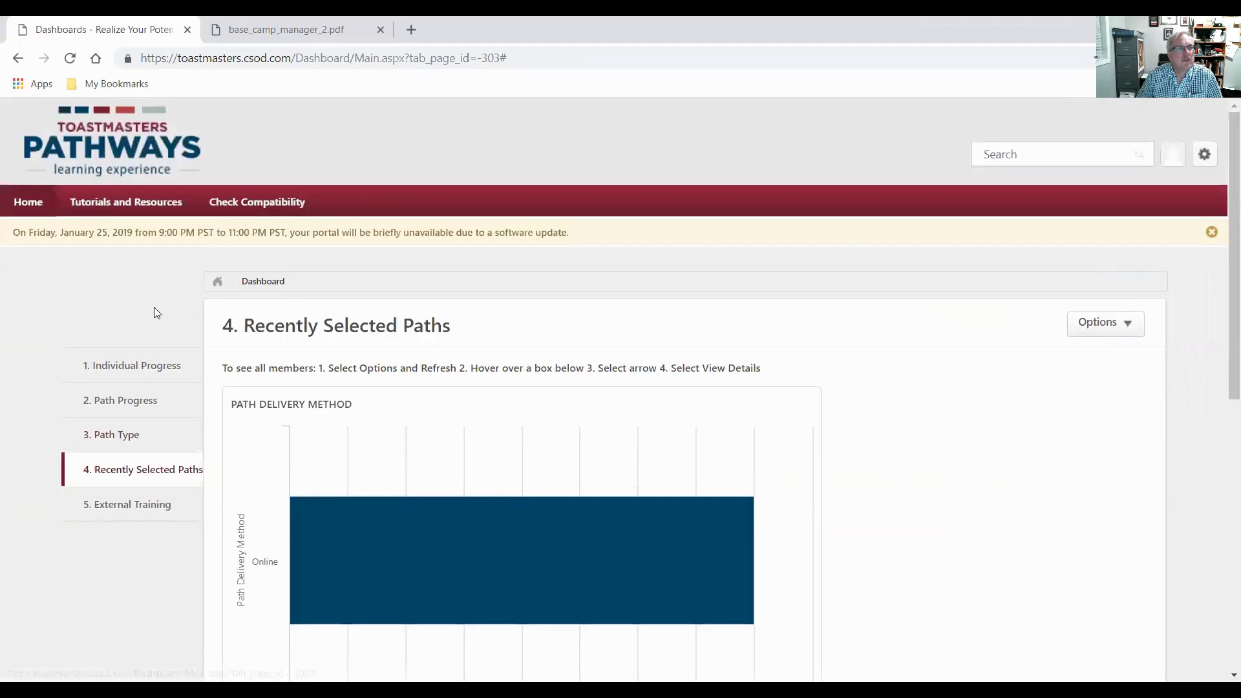
pyautogui.scroll(-3, 957, 437)
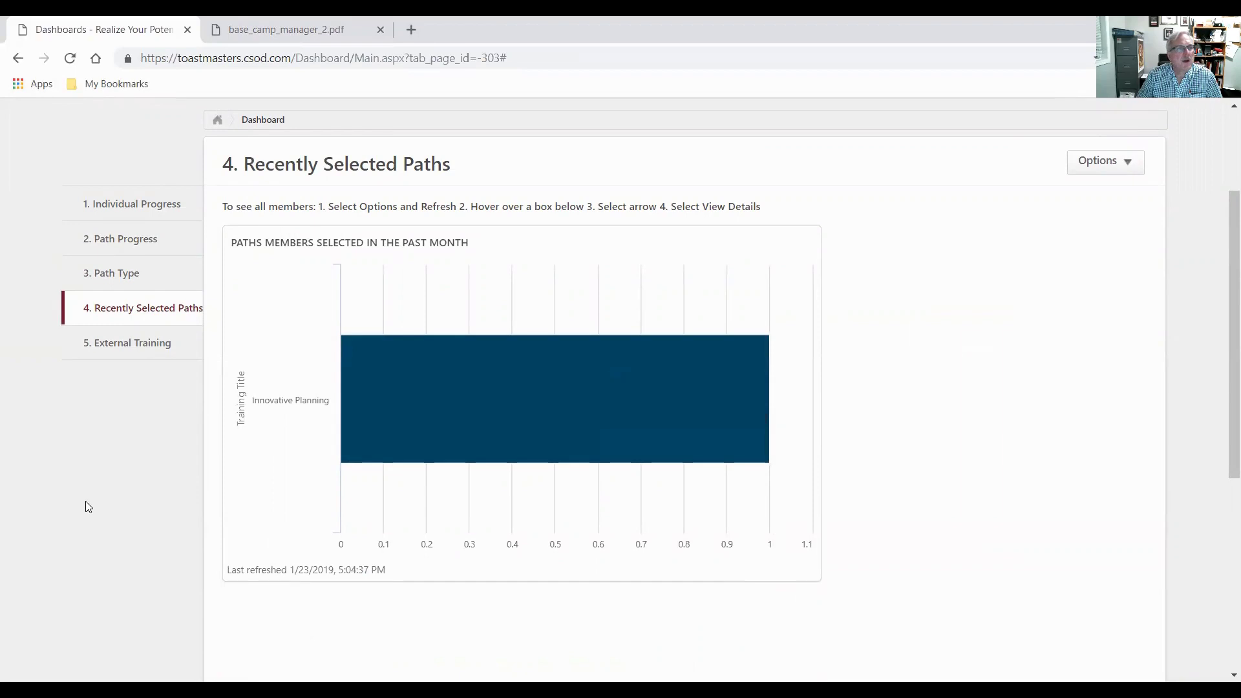
# Open the 5. External Training report and review its empty Status of External Training Requests chart
pyautogui.click(146, 349)
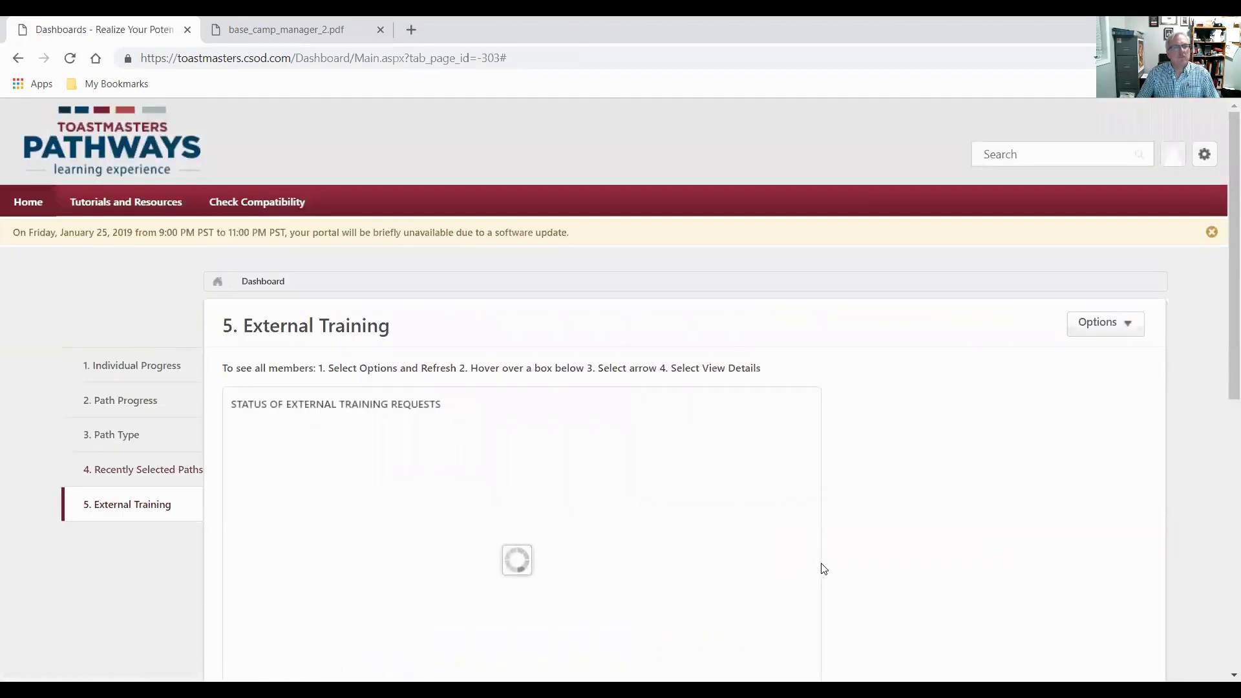
pyautogui.scroll(-5, 823, 569)
pyautogui.scroll(3, 823, 569)
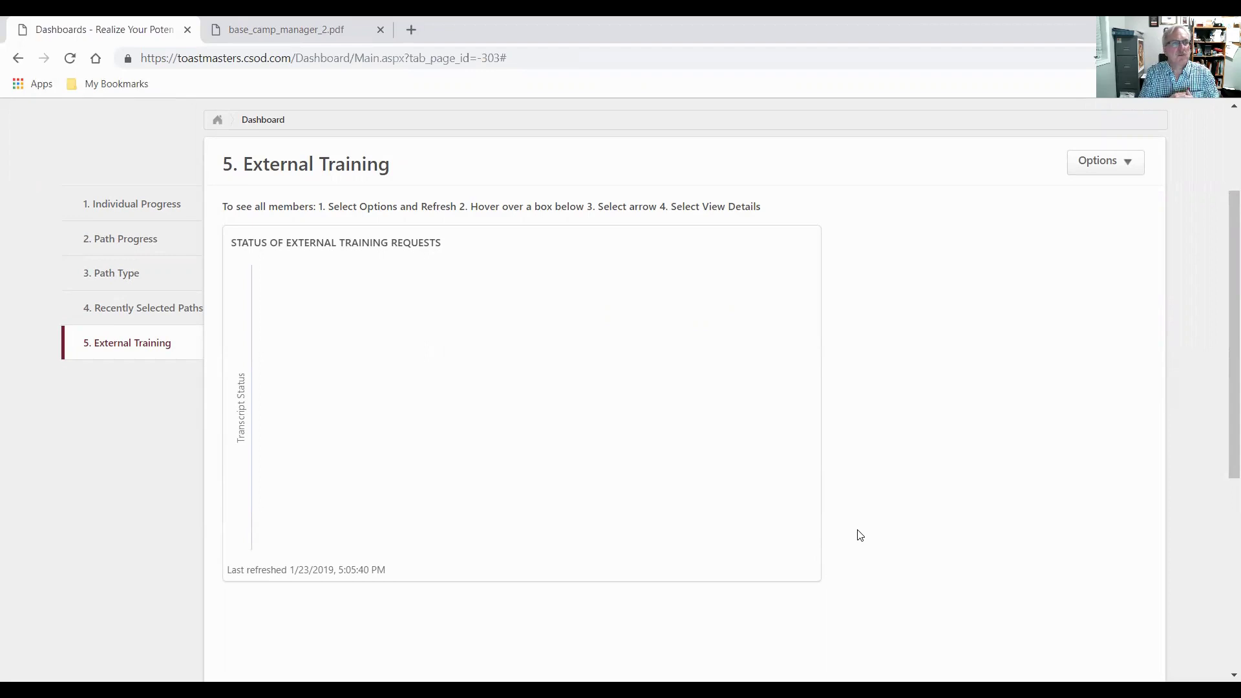
pyautogui.scroll(3, 860, 535)
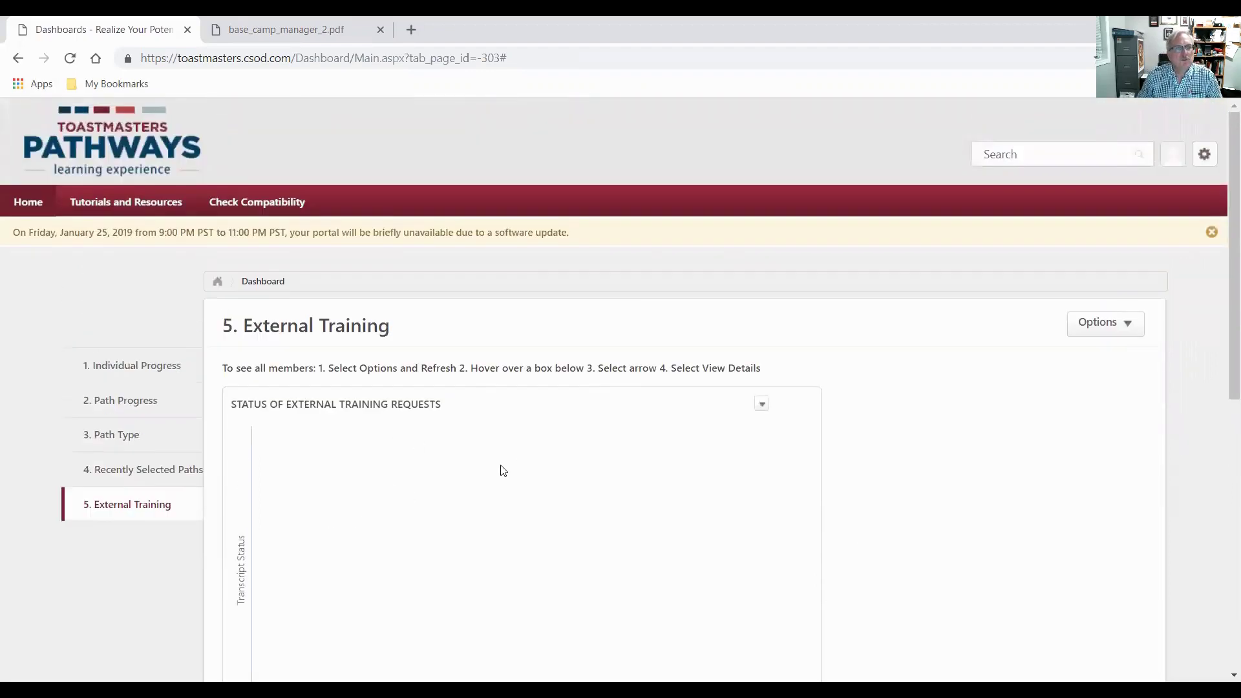
pyautogui.scroll(-1, 728, 498)
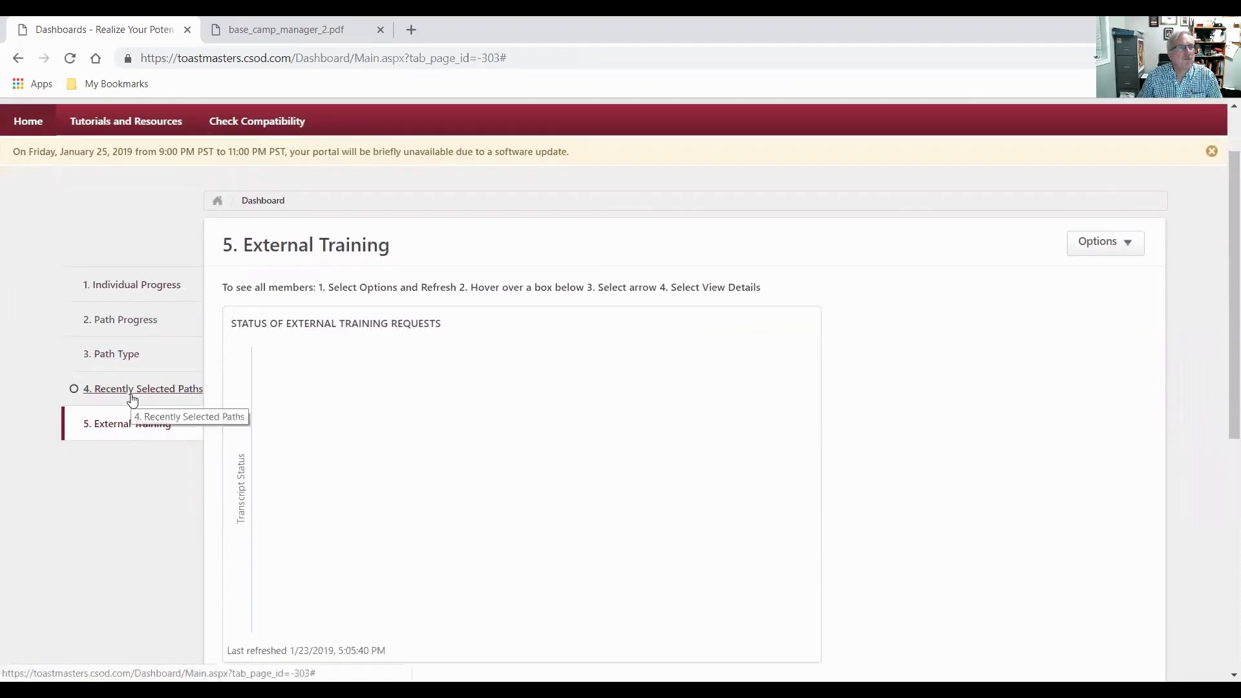
pyautogui.scroll(1, 154, 228)
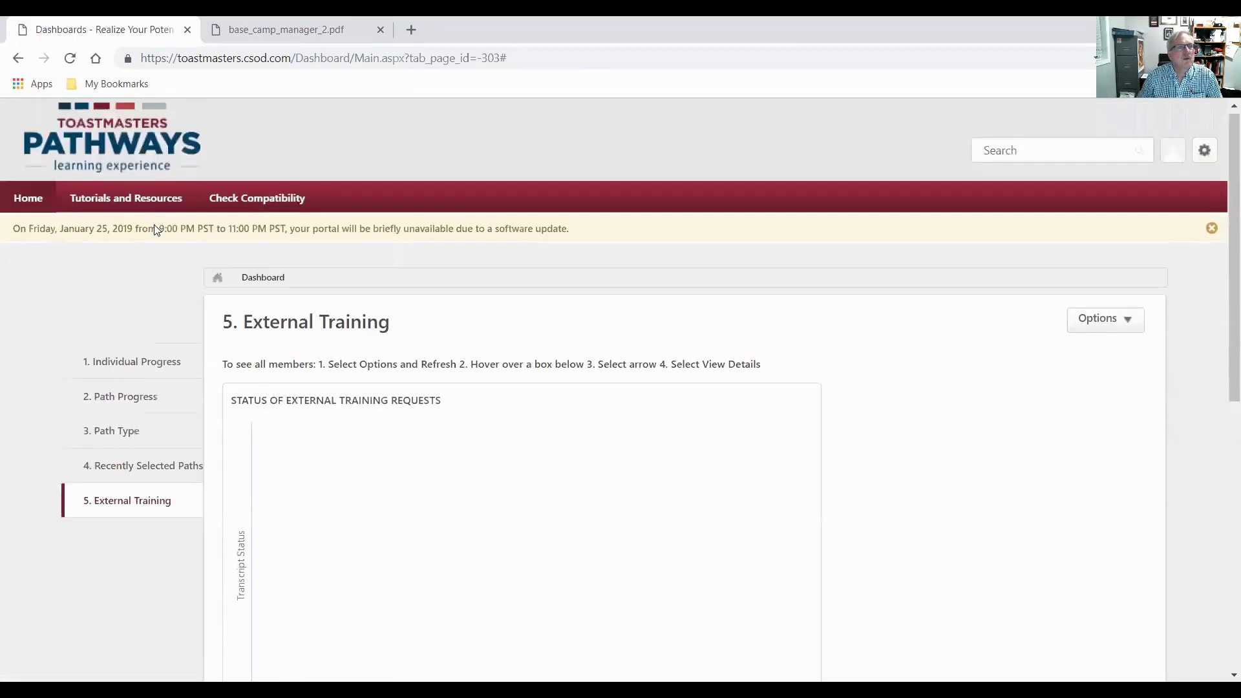
# Return to the Base Camp Manager home page via Home > Home
pyautogui.moveTo(34, 211)
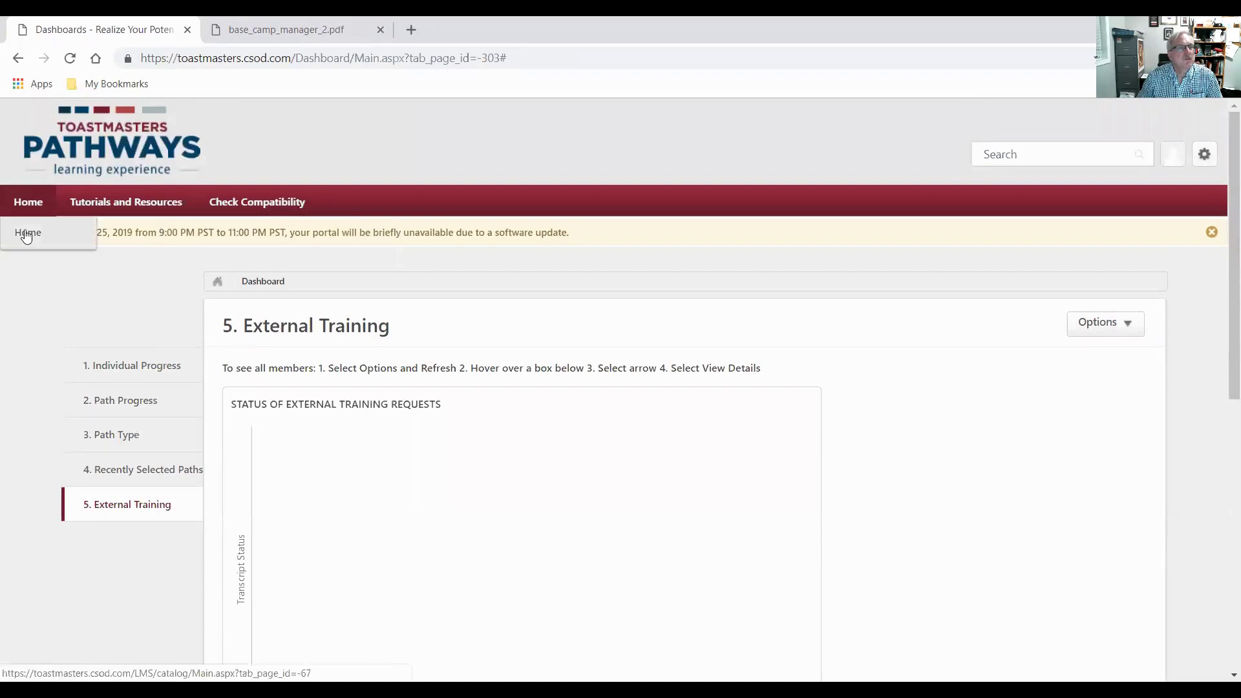
pyautogui.click(26, 234)
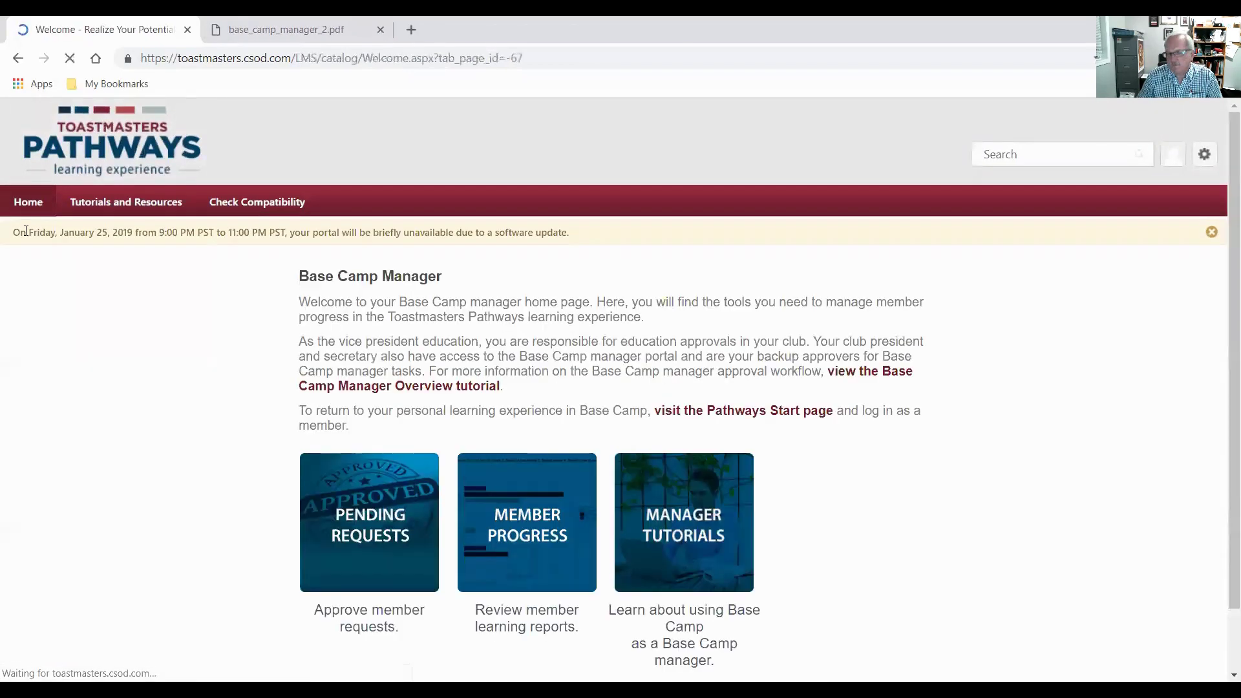
pyautogui.scroll(-1, 898, 432)
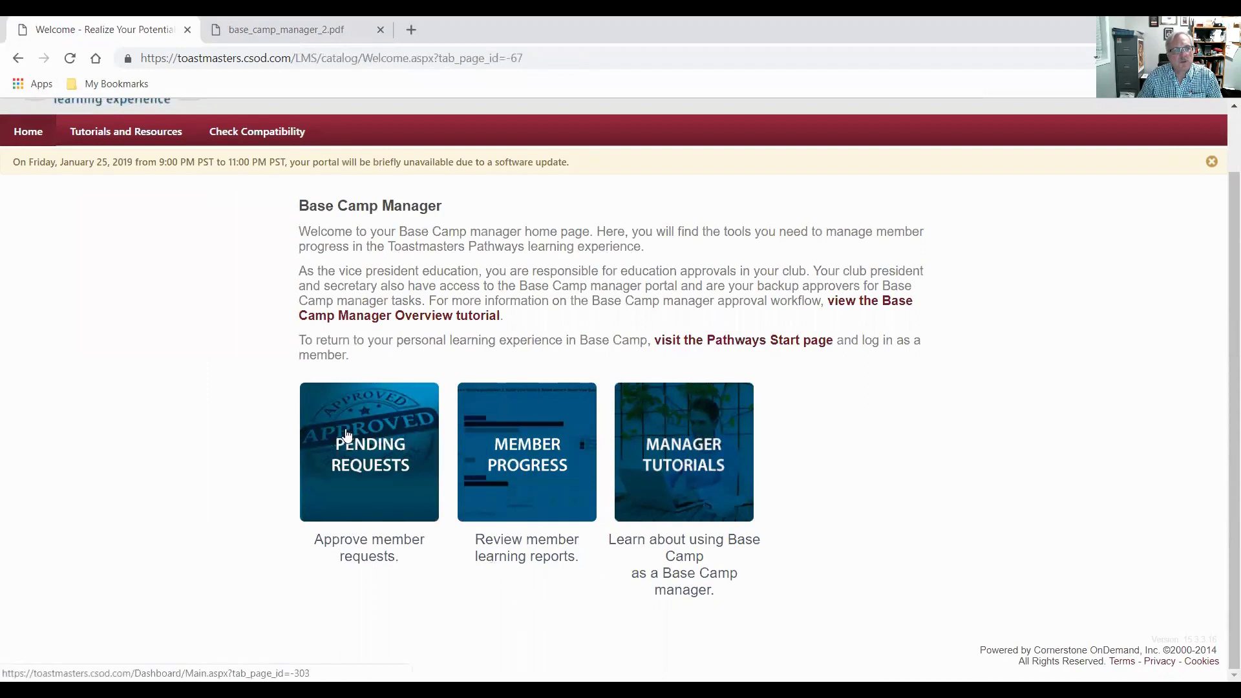
# Open Manager Tutorials and browse the Navigating Your Role tutorial links
pyautogui.click(690, 470)
pyautogui.scroll(-1, 1192, 489)
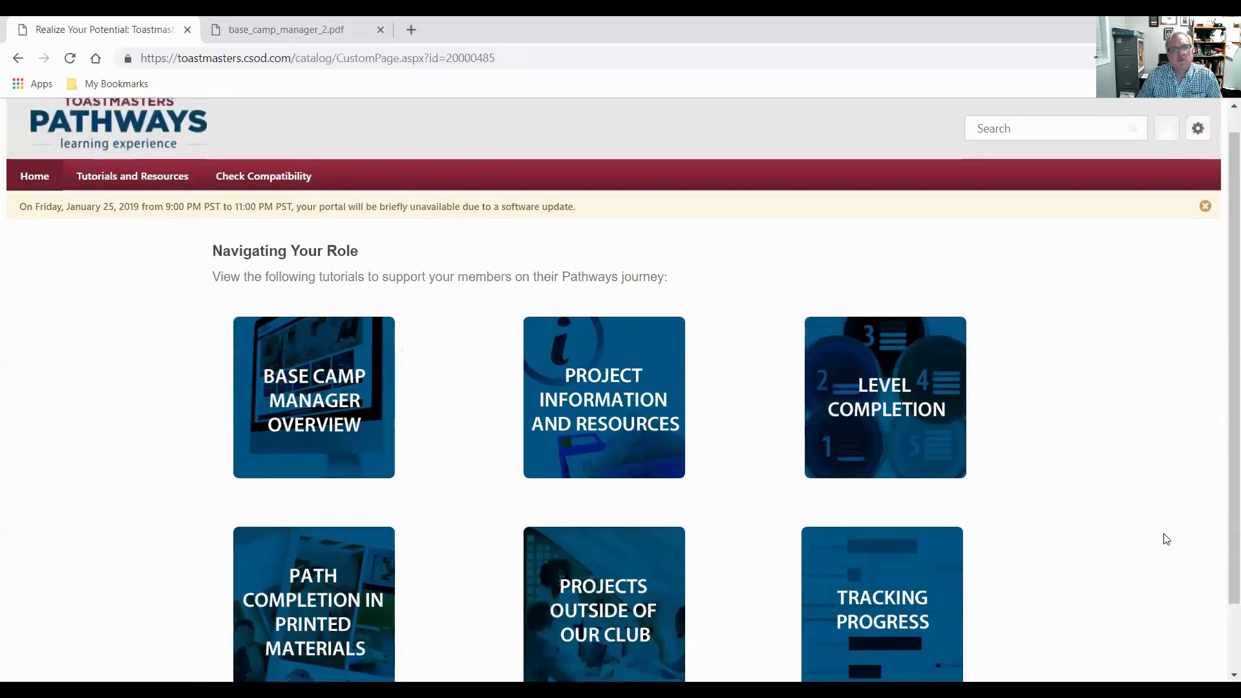
pyautogui.scroll(-1, 1164, 540)
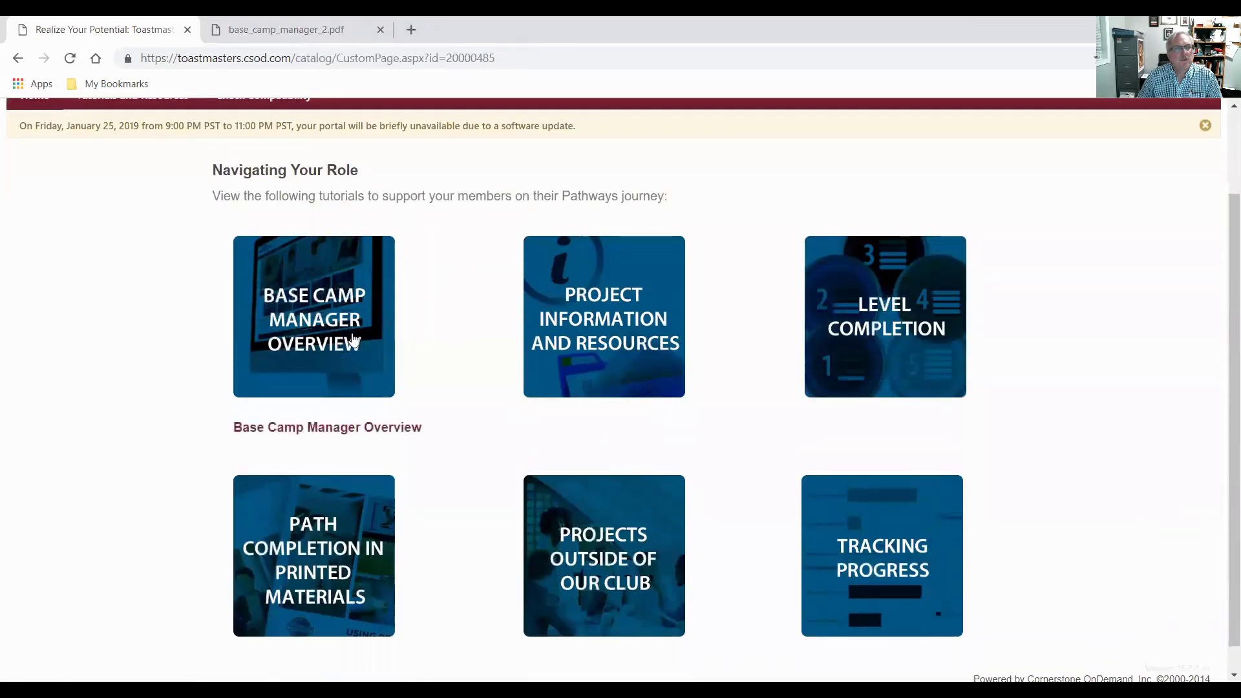
pyautogui.scroll(-2, 457, 479)
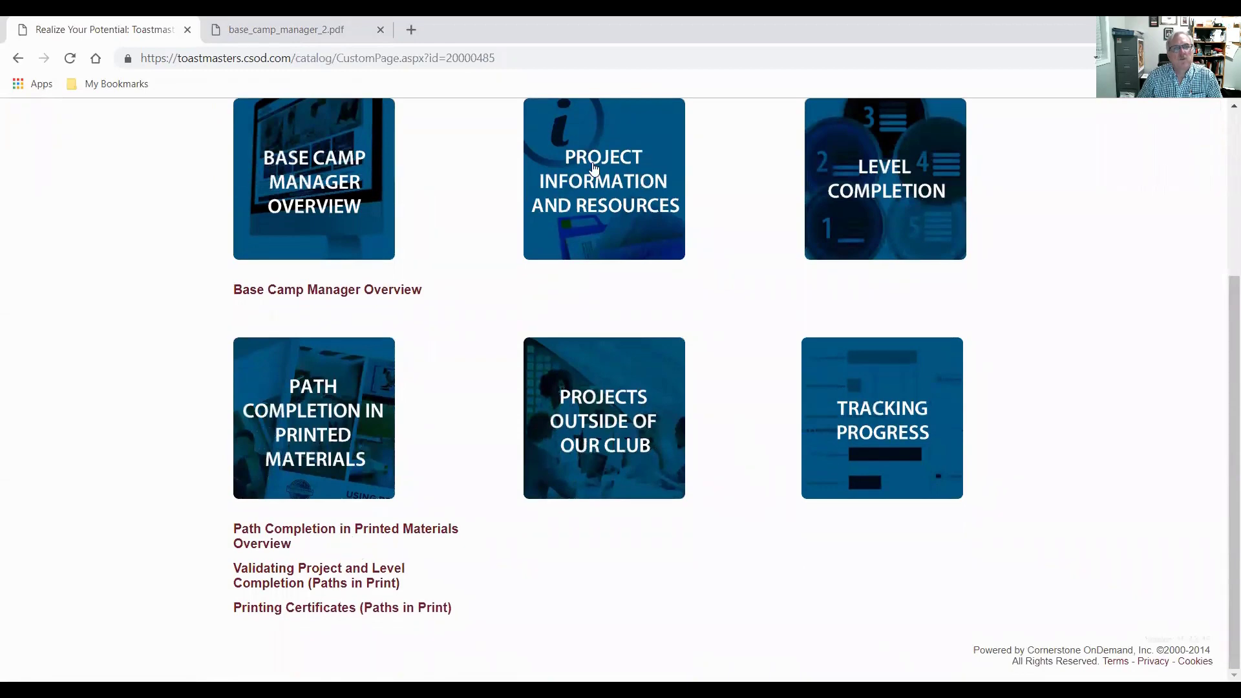
pyautogui.scroll(-1, 728, 421)
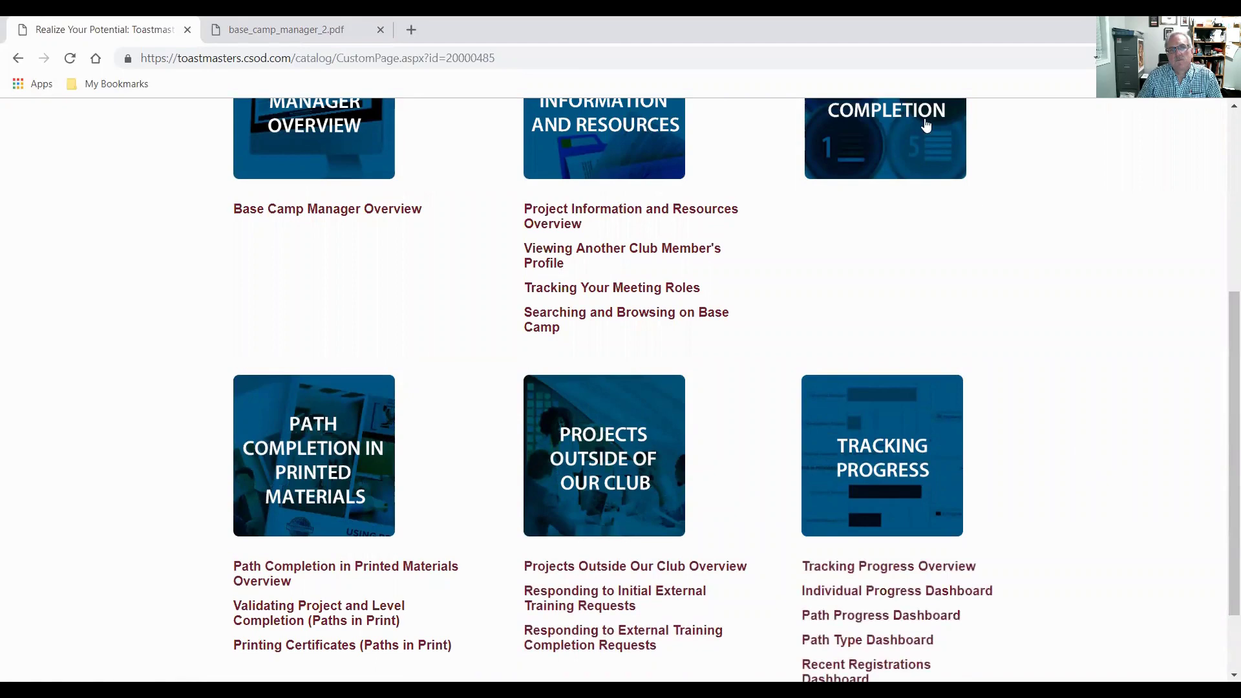
pyautogui.scroll(-1, 1084, 413)
pyautogui.scroll(3, 1066, 473)
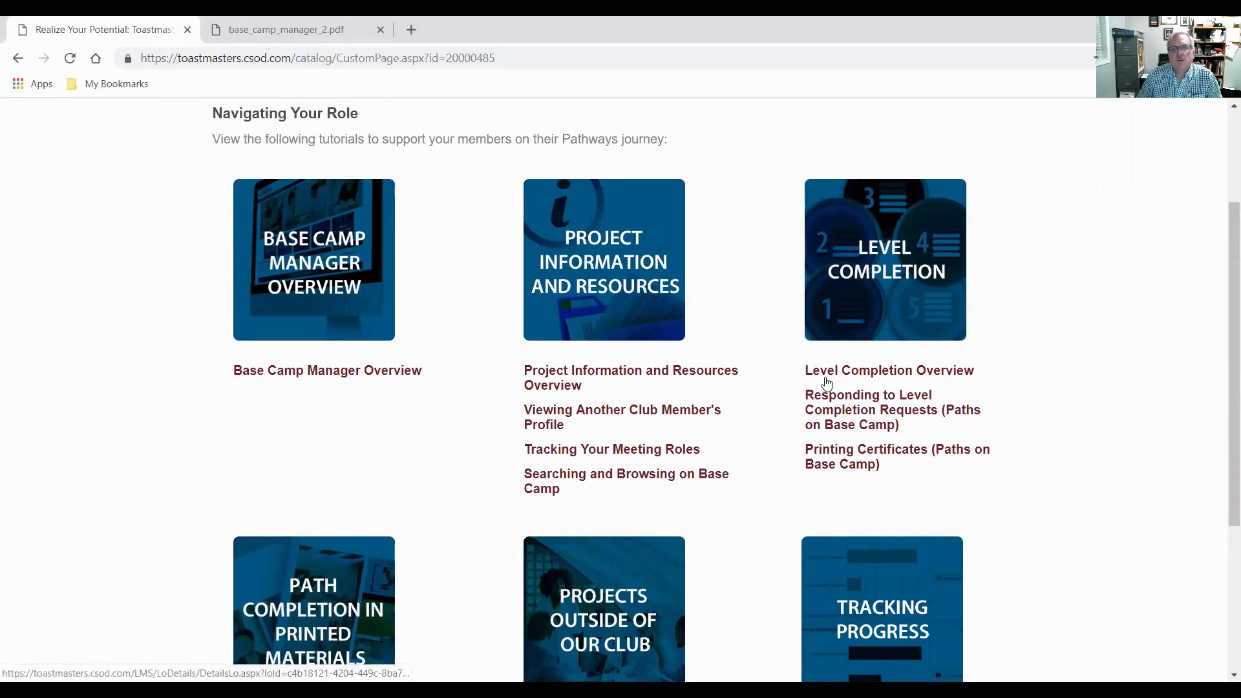
pyautogui.click(878, 418)
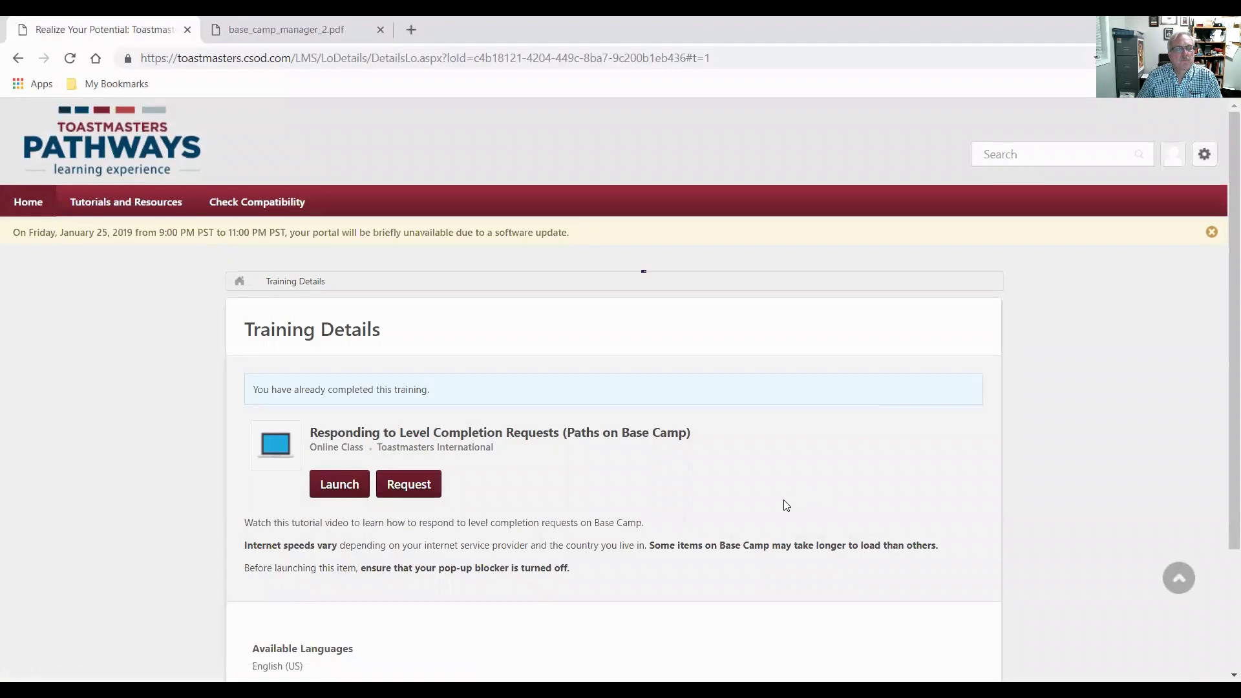
pyautogui.click(340, 484)
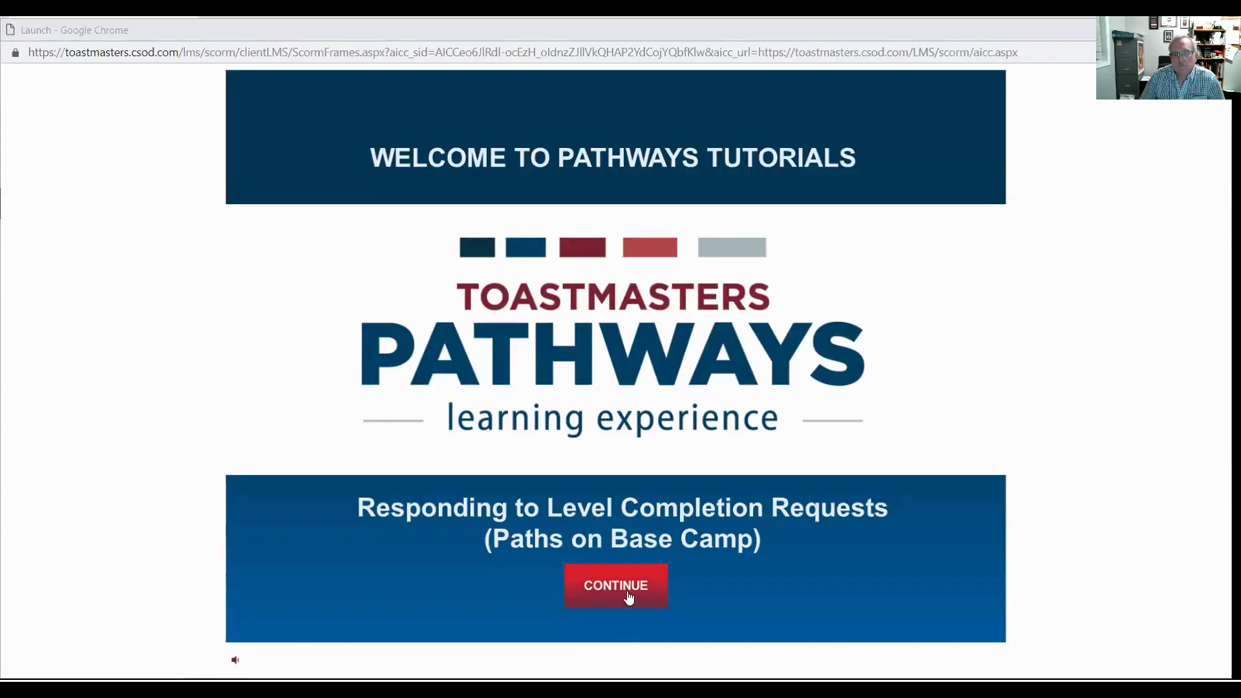
pyautogui.click(627, 591)
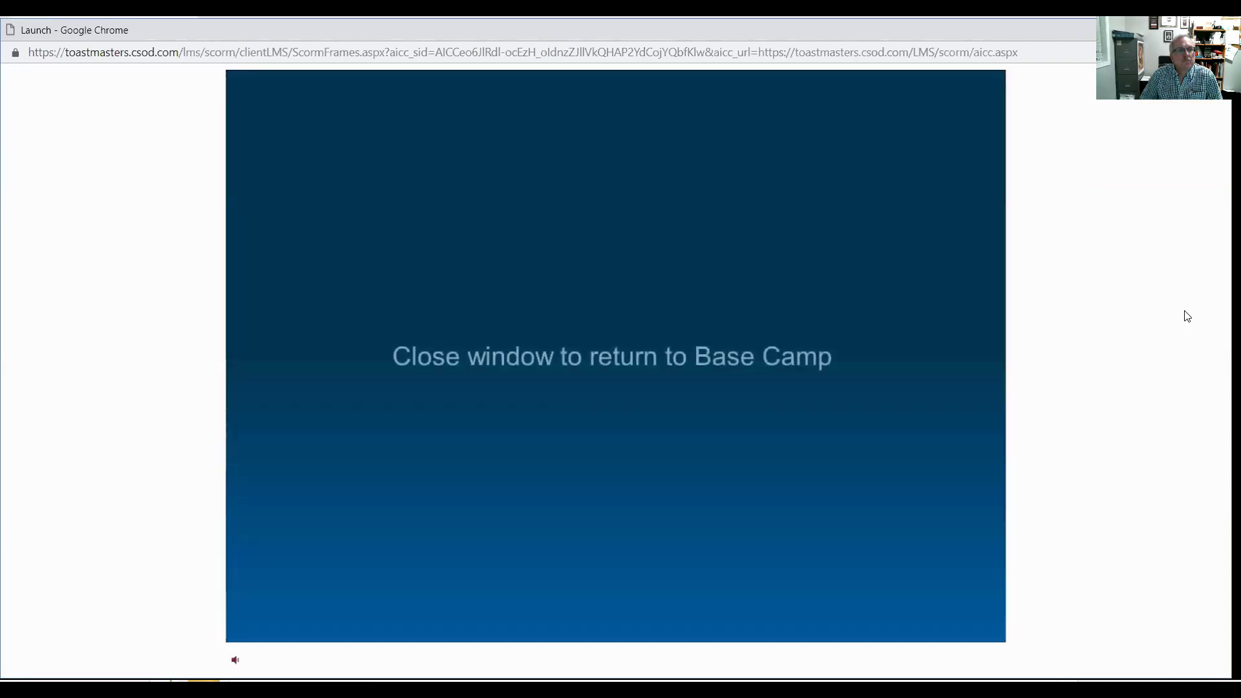
pyautogui.hotkey('ctrl', 'w')
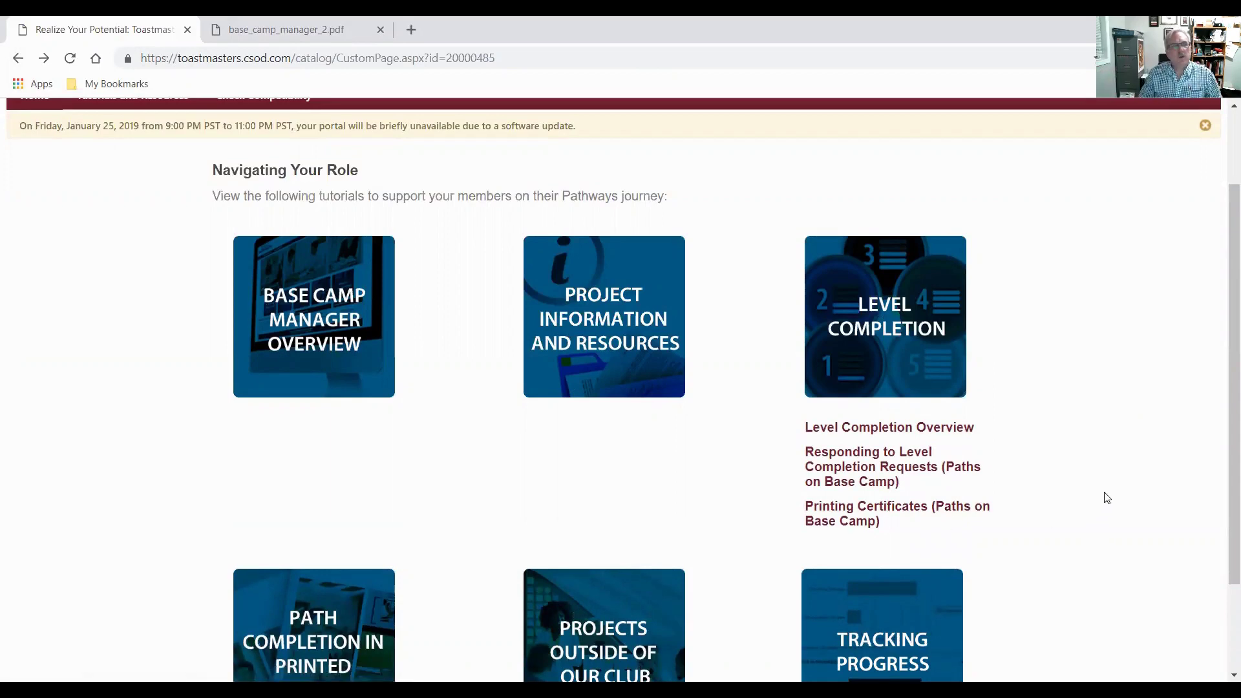
# Launch the Printing Certificates (Paths on Base Camp) tutorial, watch it to the end, then close it
pyautogui.click(860, 519)
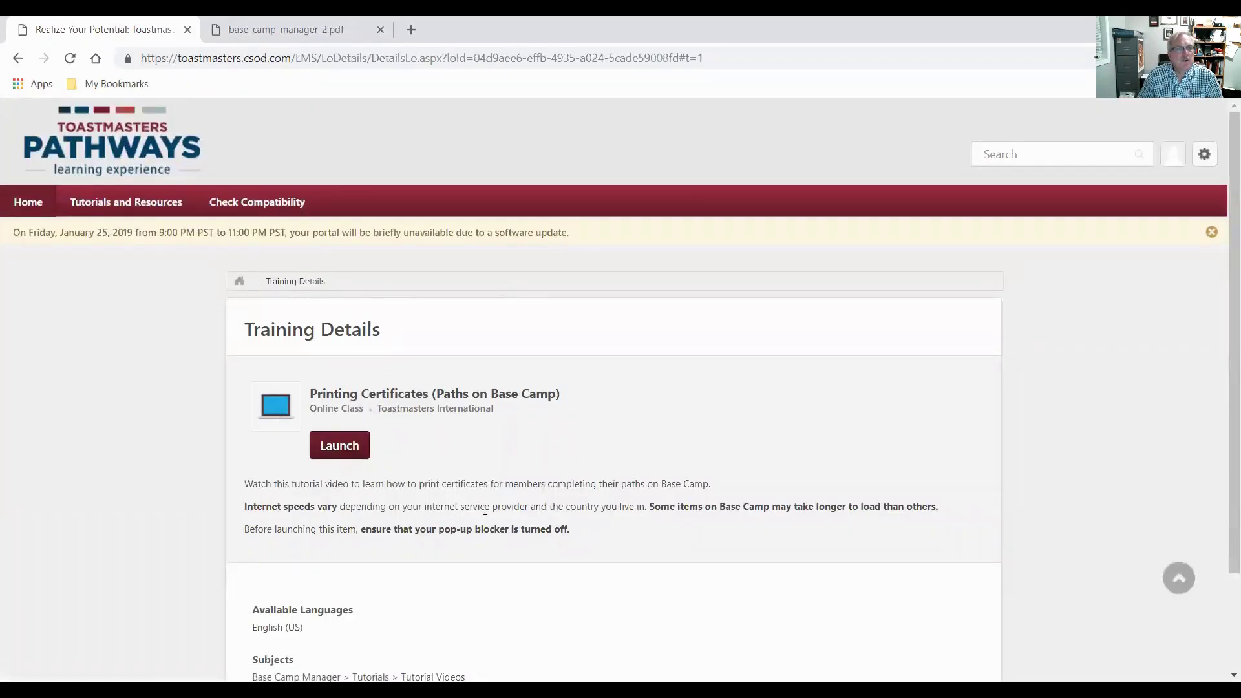
pyautogui.click(343, 451)
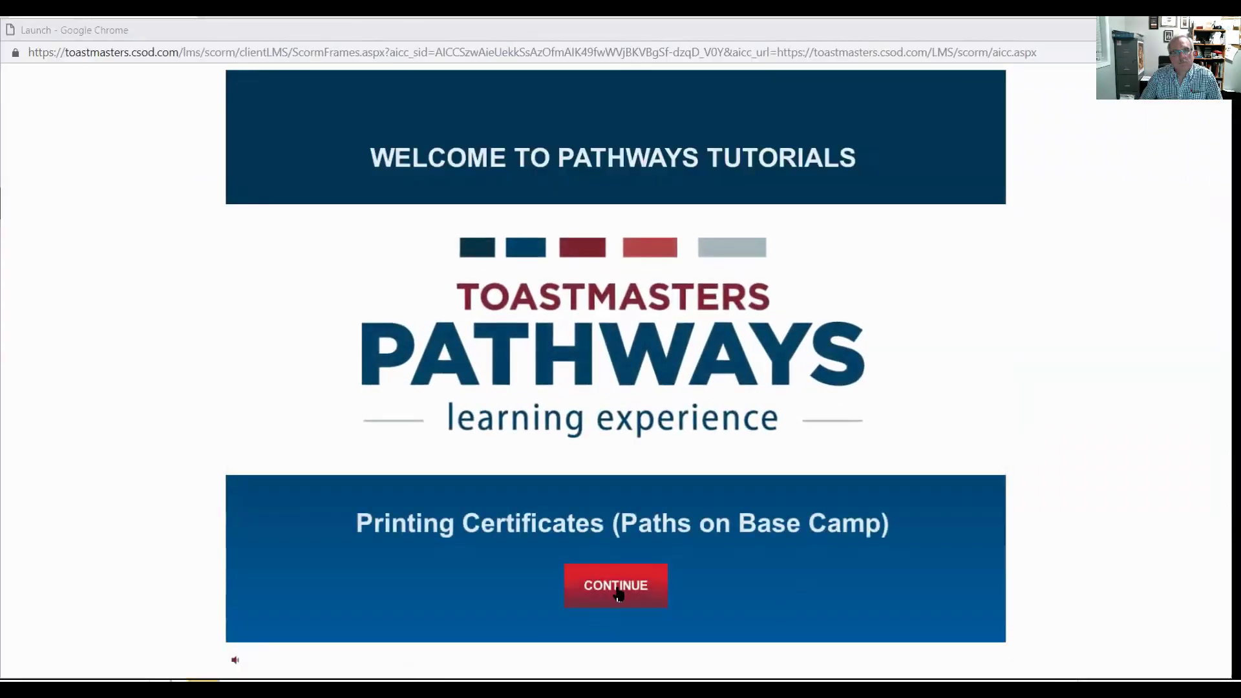
pyautogui.click(617, 594)
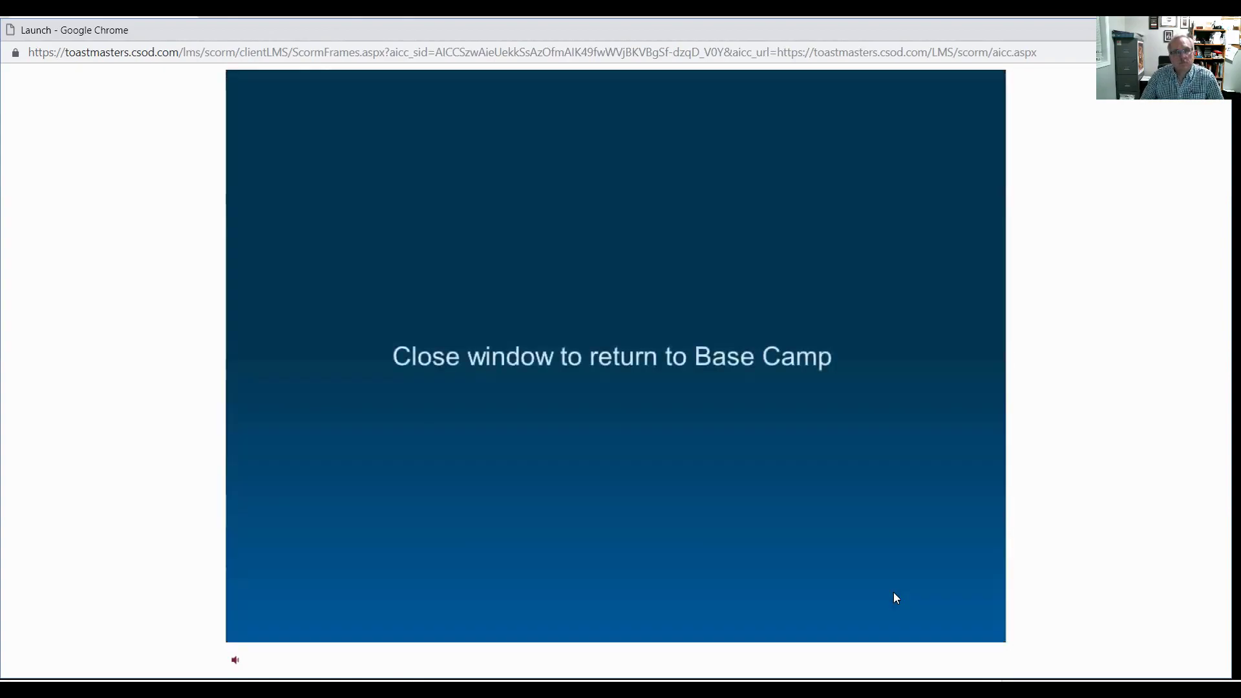
pyautogui.hotkey('ctrl', 'w')
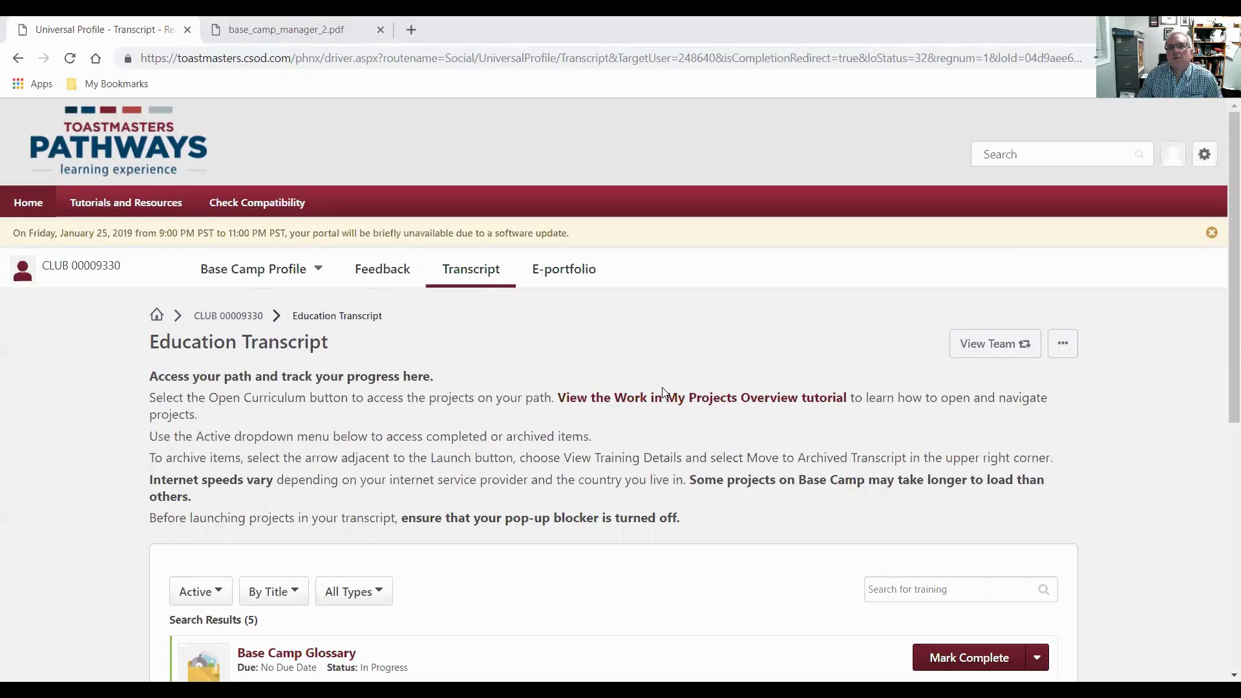
# Go back to the Base Camp Manager home page via Home > Home
pyautogui.scroll(-1, 663, 393)
pyautogui.moveTo(26, 174)
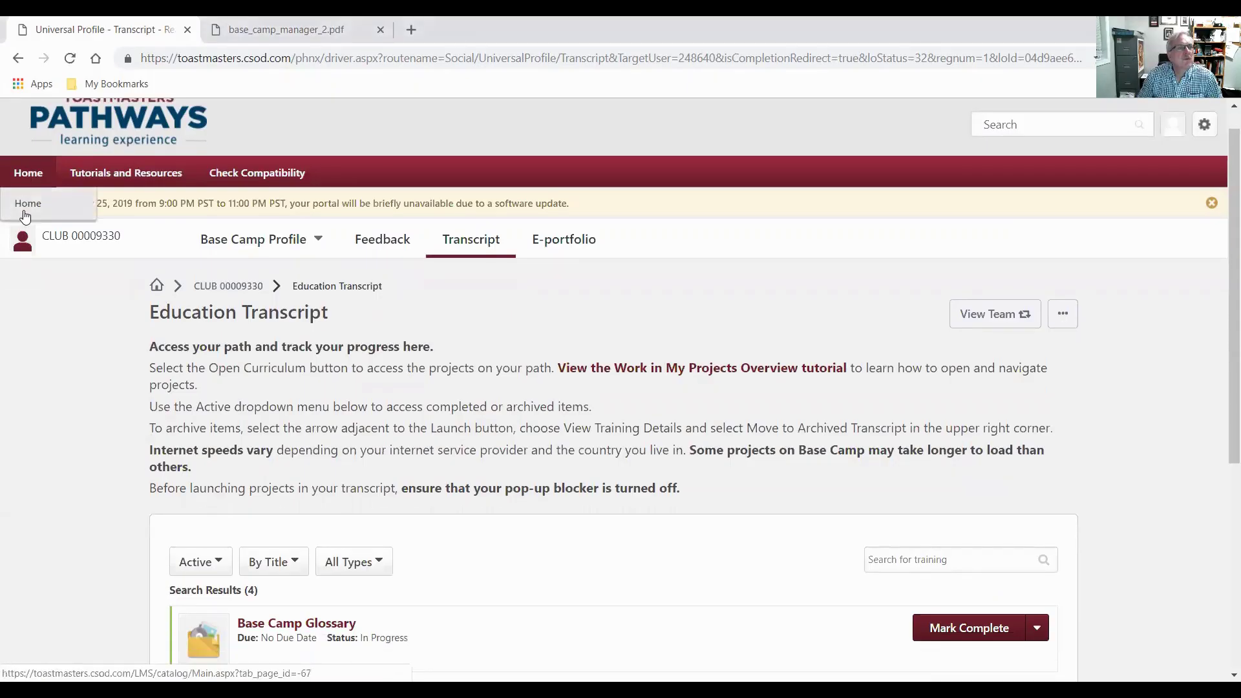
pyautogui.click(24, 212)
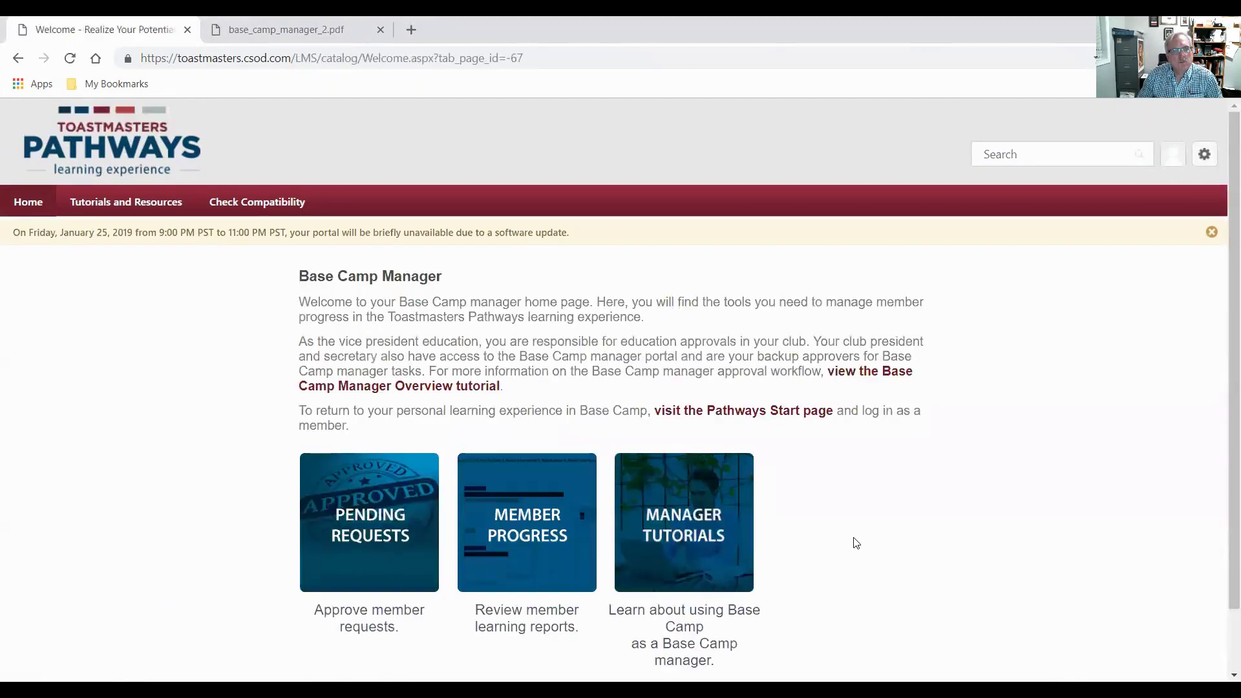
pyautogui.scroll(-1, 856, 543)
# Open Manager Tutorials, view Path Completion in Printed Materials tutorials, then return home
pyautogui.click(701, 488)
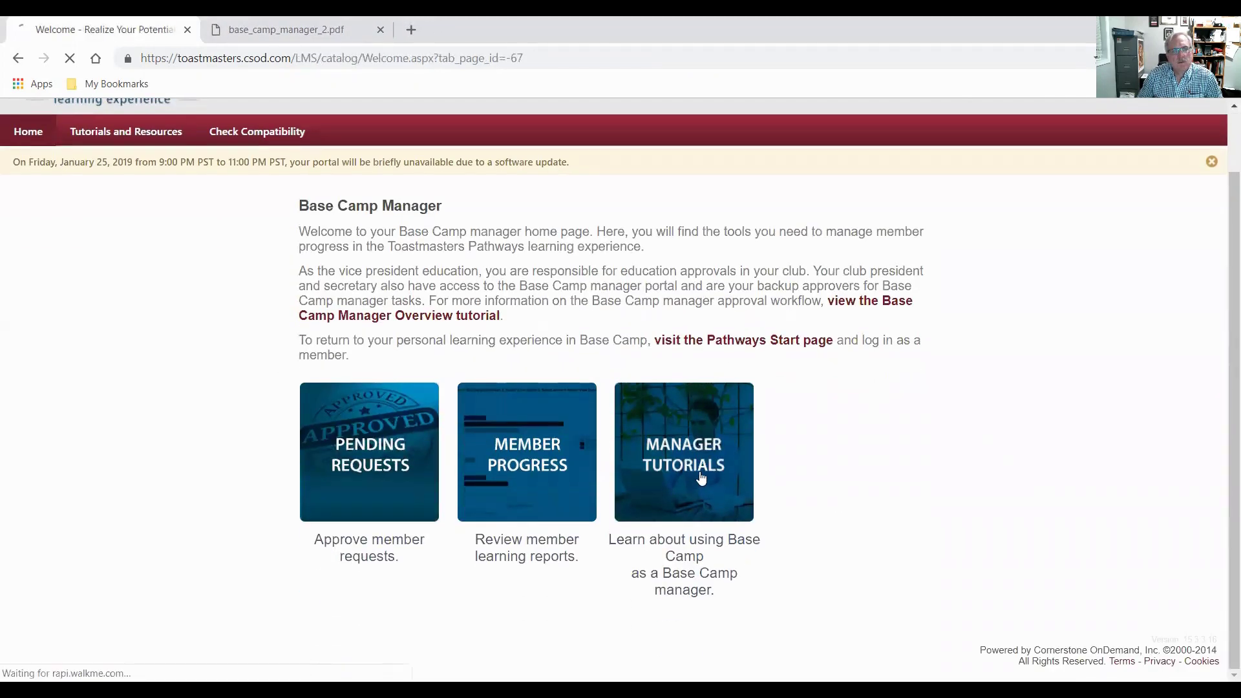
pyautogui.scroll(-2, 703, 485)
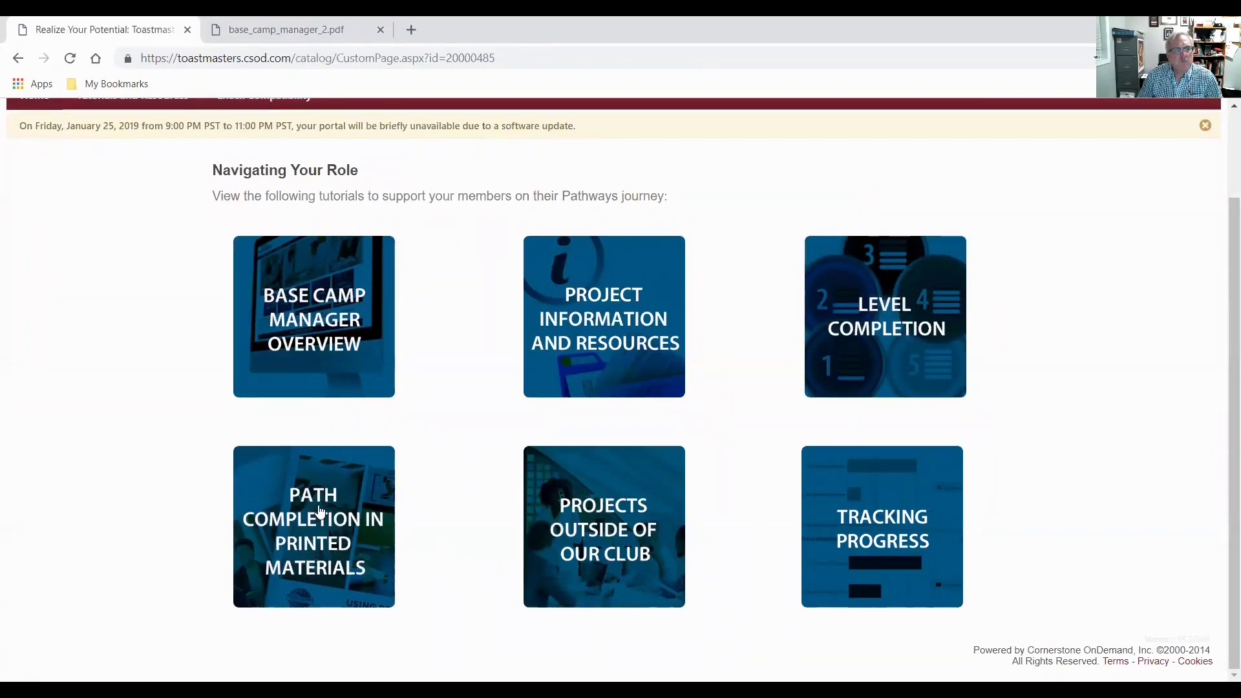
pyautogui.click(308, 555)
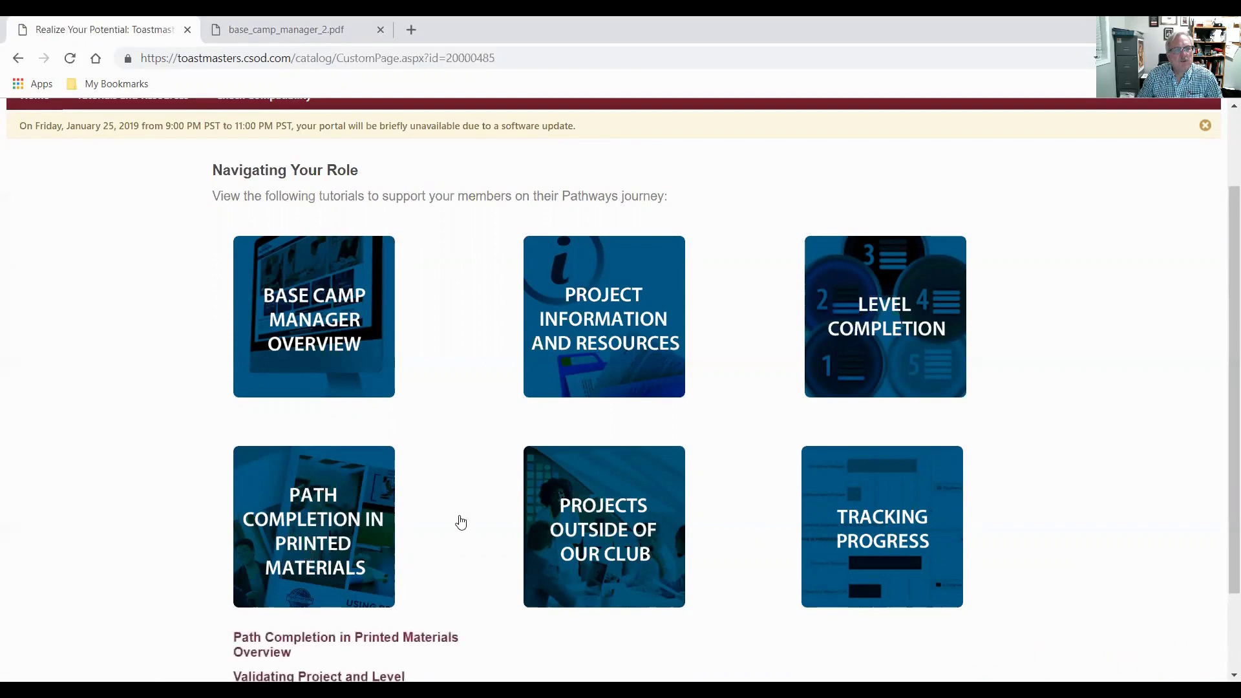
pyautogui.scroll(-2, 462, 520)
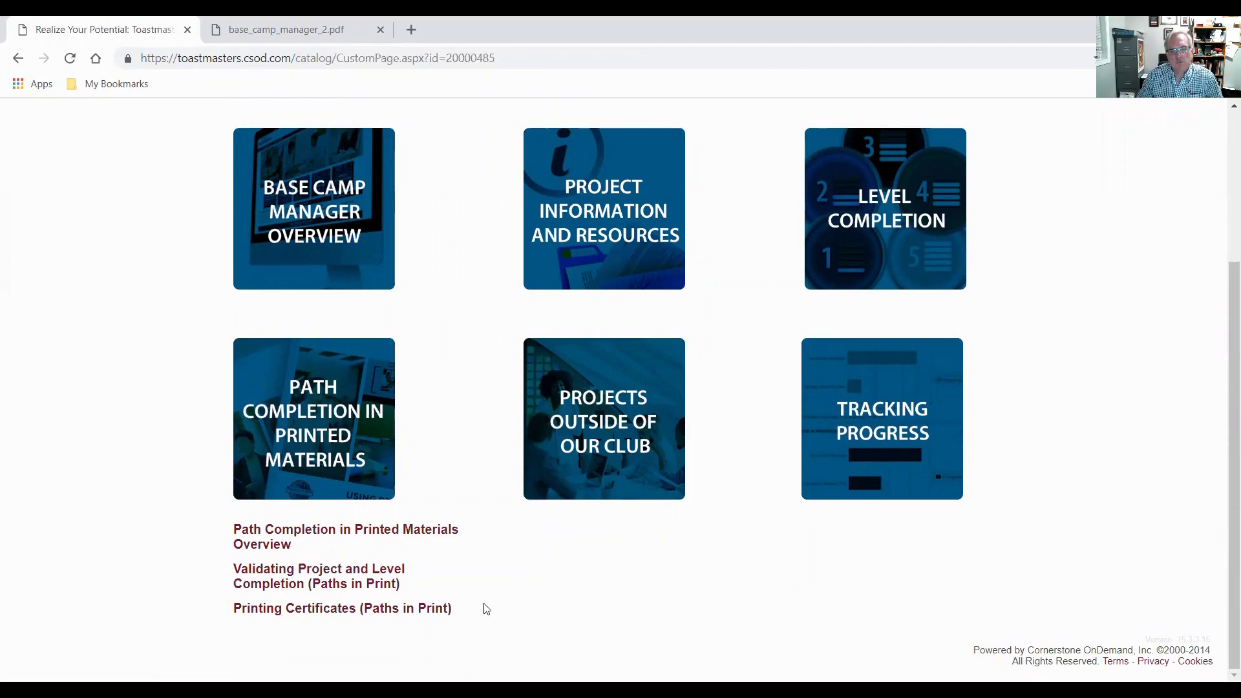
pyautogui.scroll(3, 487, 609)
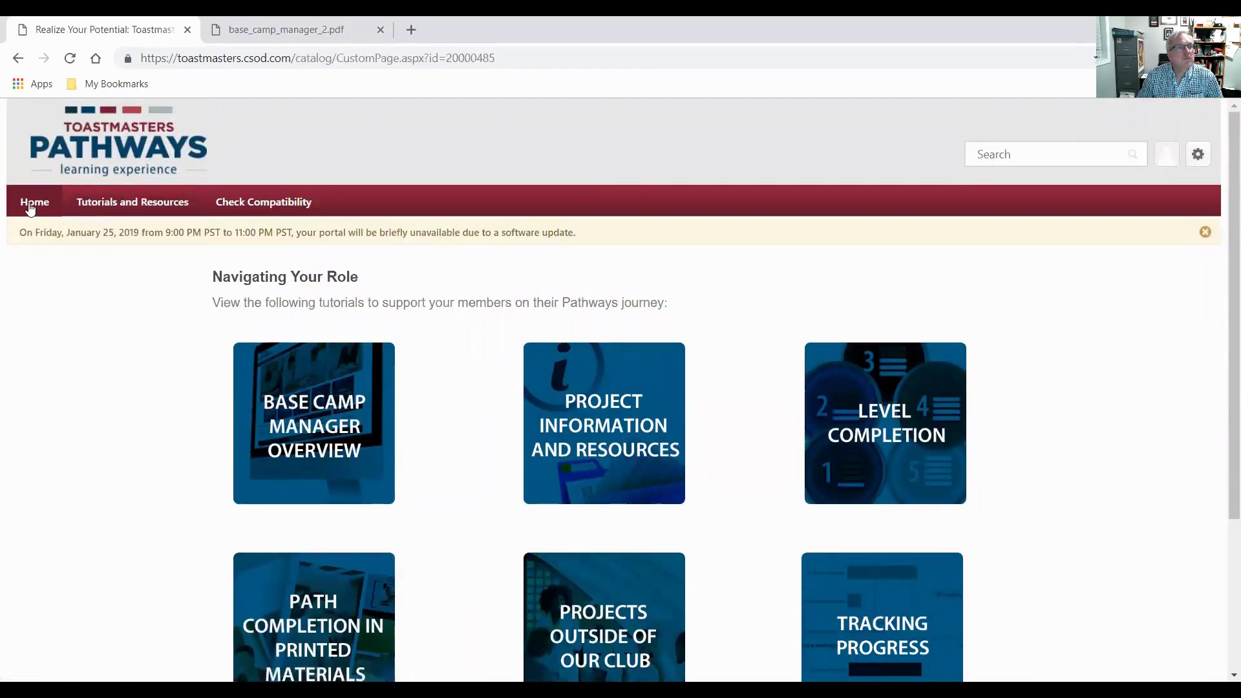
pyautogui.click(35, 231)
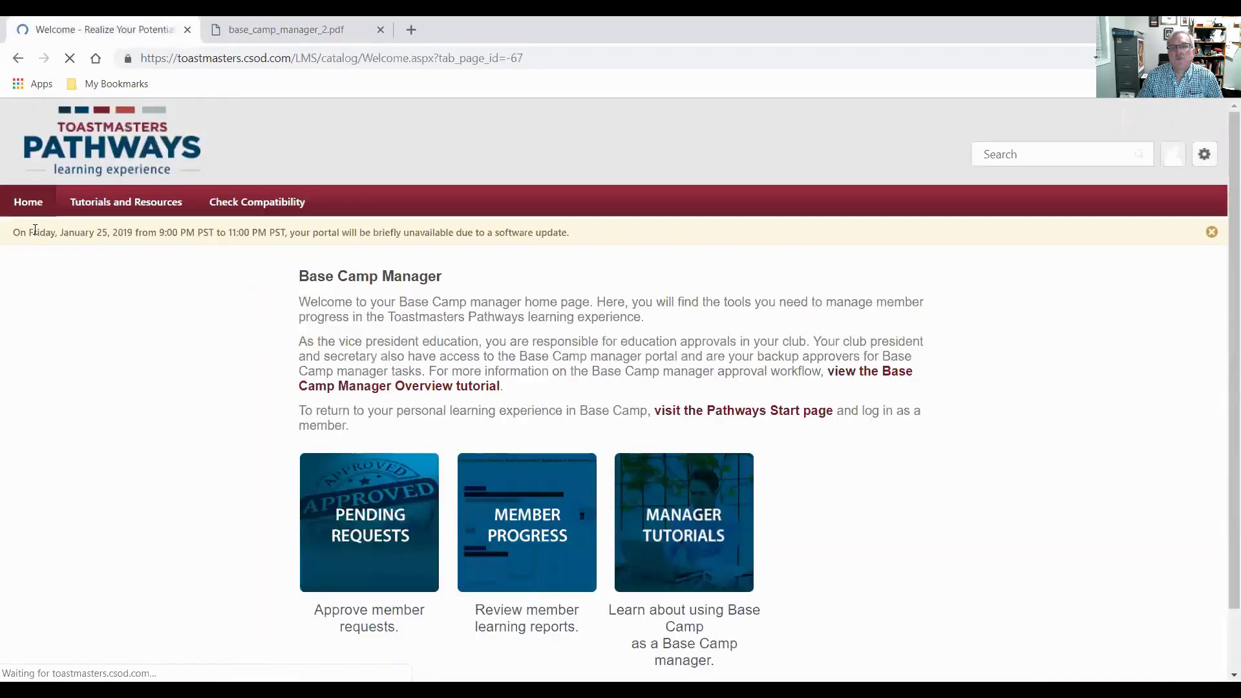